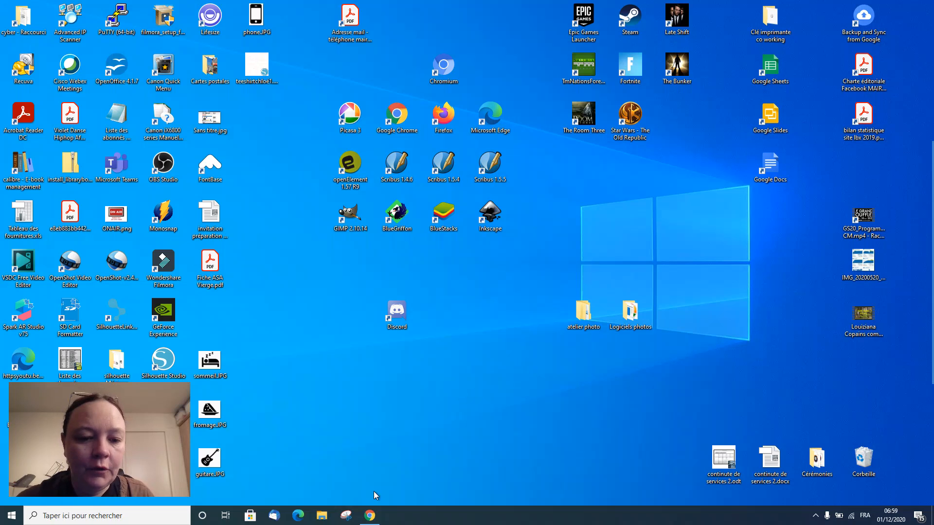
Open Chrome and launch Google Sheets from the Google apps list
{"action": "left_click", "coordinate": [371, 517]}
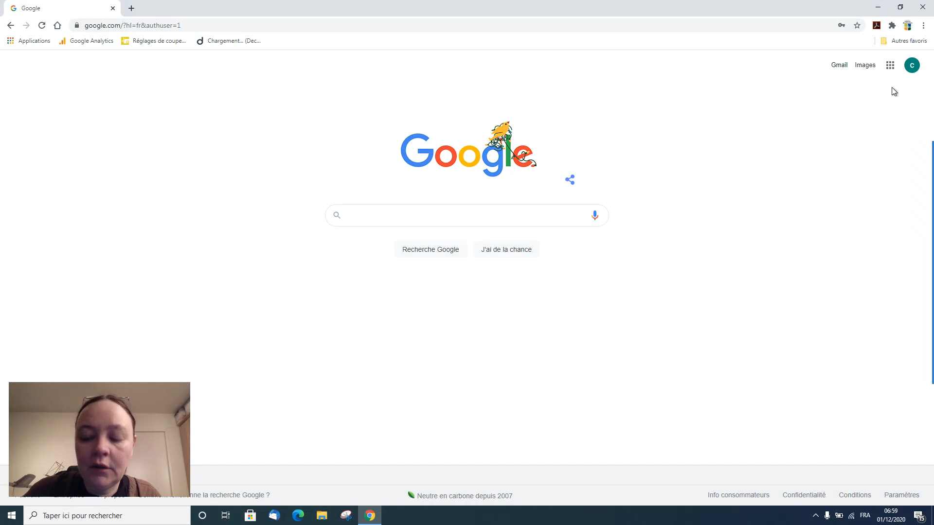
{"action": "key", "text": "ctrl+shift+d"}
{"action": "mouse_move", "coordinate": [879, 57]}
{"action": "left_mouse_down"}
{"action": "mouse_move", "coordinate": [886, 72]}
{"action": "mouse_move", "coordinate": [903, 77]}
{"action": "left_mouse_up"}
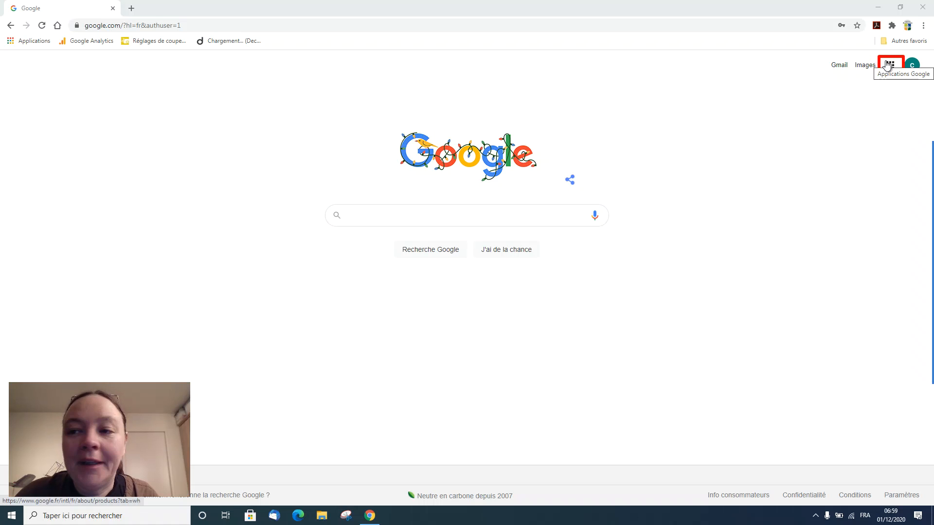
{"action": "left_click", "coordinate": [887, 65]}
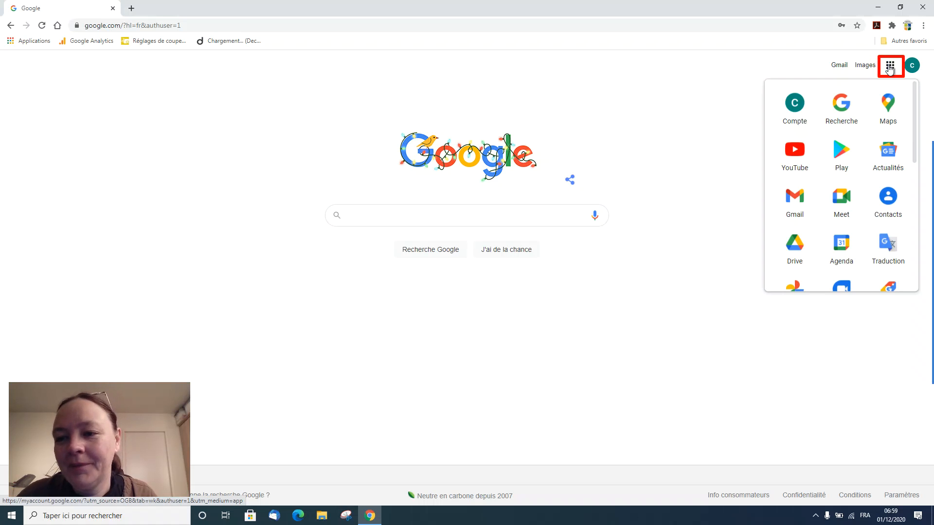
{"action": "scroll", "coordinate": [819, 213], "scroll_direction": "down", "scroll_amount": 2}
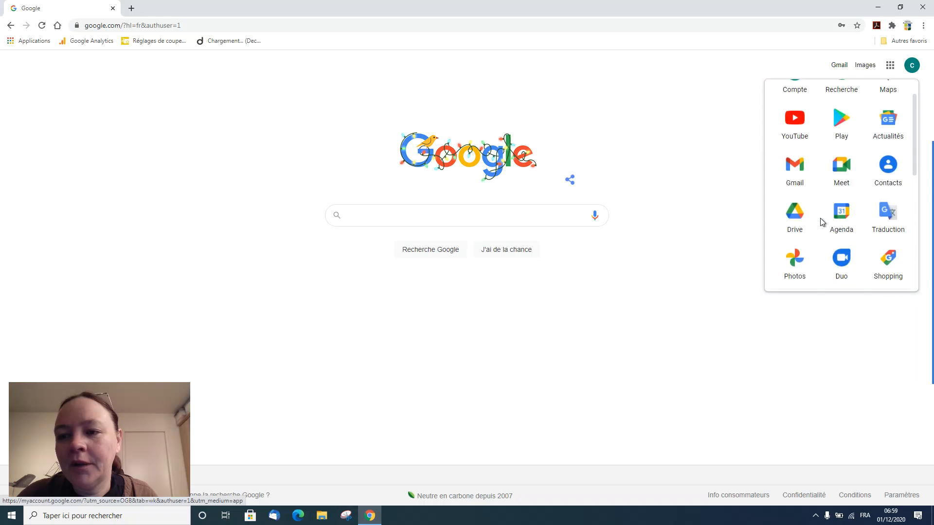
{"action": "scroll", "coordinate": [821, 219], "scroll_direction": "down", "scroll_amount": 1}
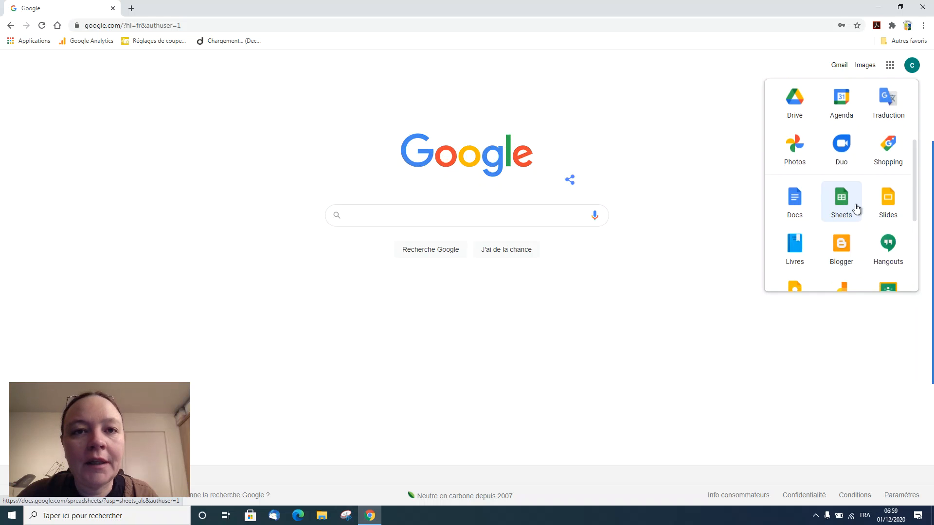
{"action": "left_click", "coordinate": [841, 200]}
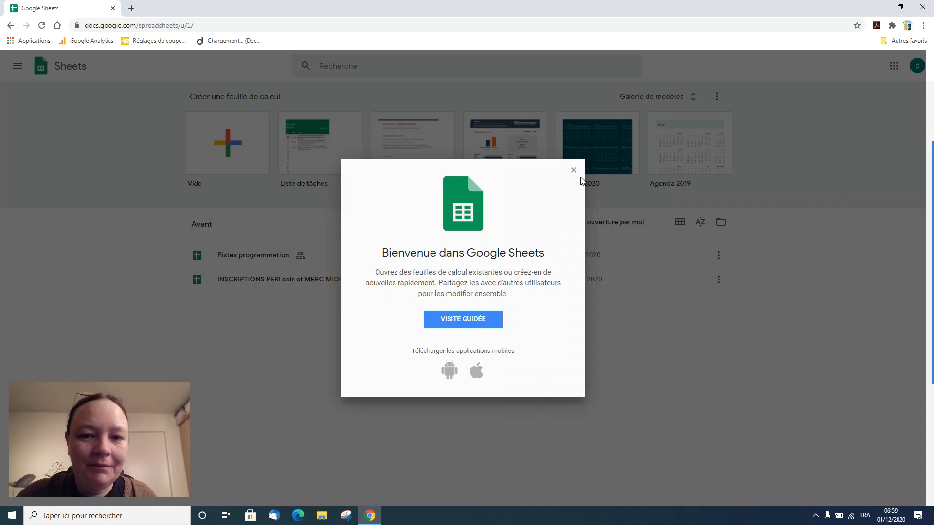
Dismiss the Google Sheets welcome message and create a blank spreadsheet
{"action": "left_click", "coordinate": [573, 170]}
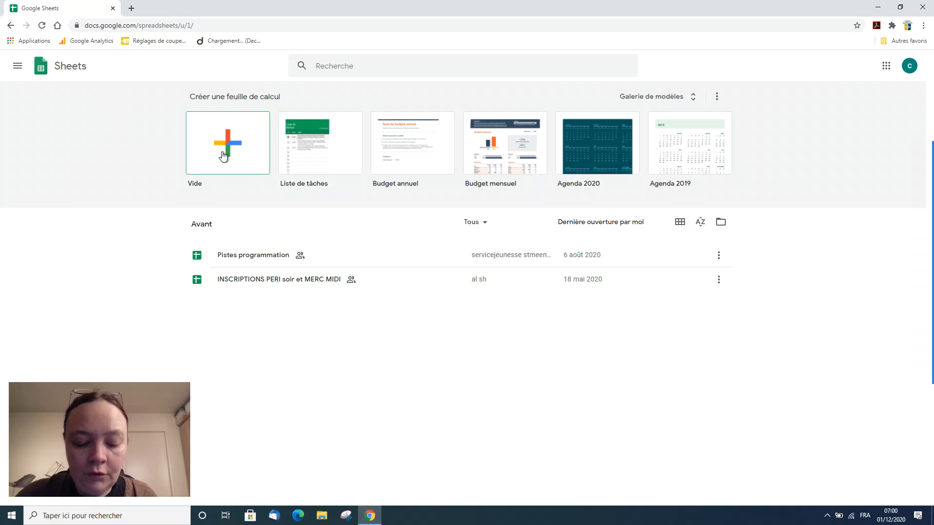
{"action": "mouse_move", "coordinate": [171, 103]}
{"action": "left_mouse_down"}
{"action": "mouse_move", "coordinate": [240, 192]}
{"action": "mouse_move", "coordinate": [279, 202]}
{"action": "left_mouse_up"}
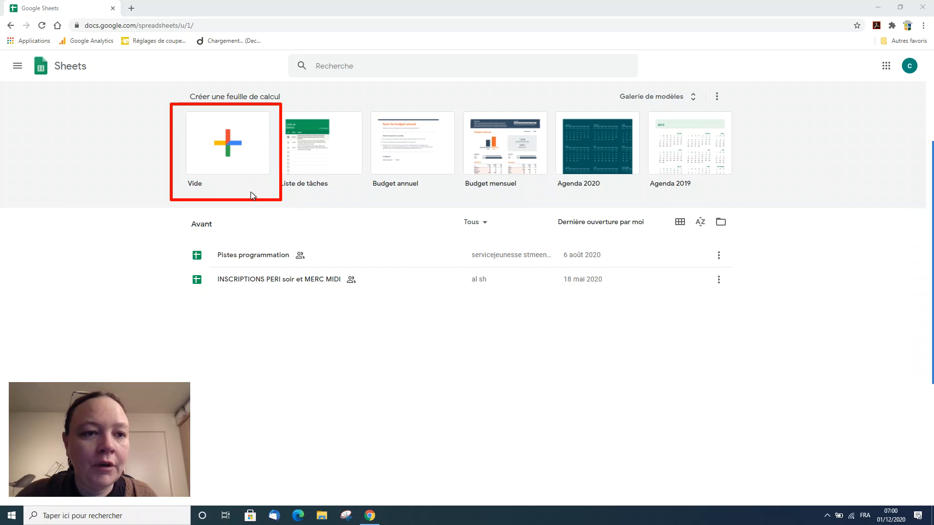
{"action": "left_click", "coordinate": [224, 144]}
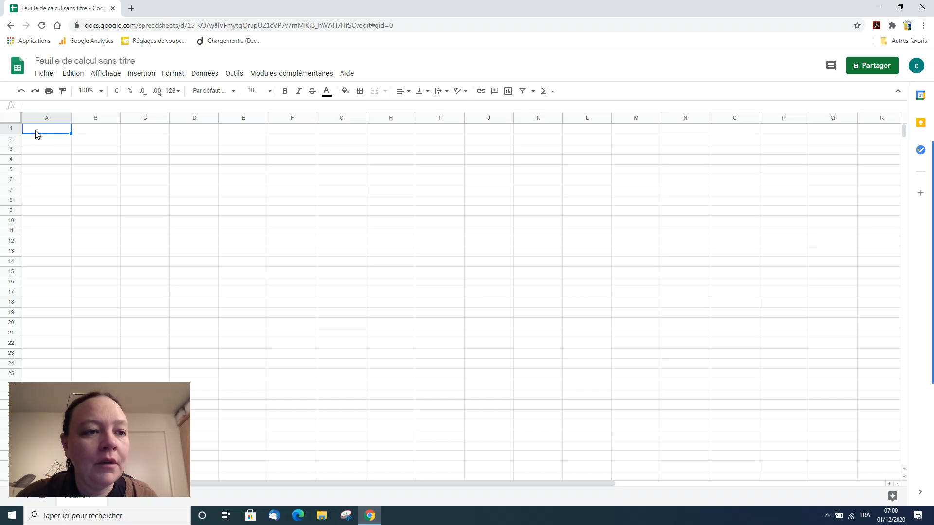
Enter 1 in cell A1 and copy it down the column to A11 with the fill handle
{"action": "left_click", "coordinate": [343, 182]}
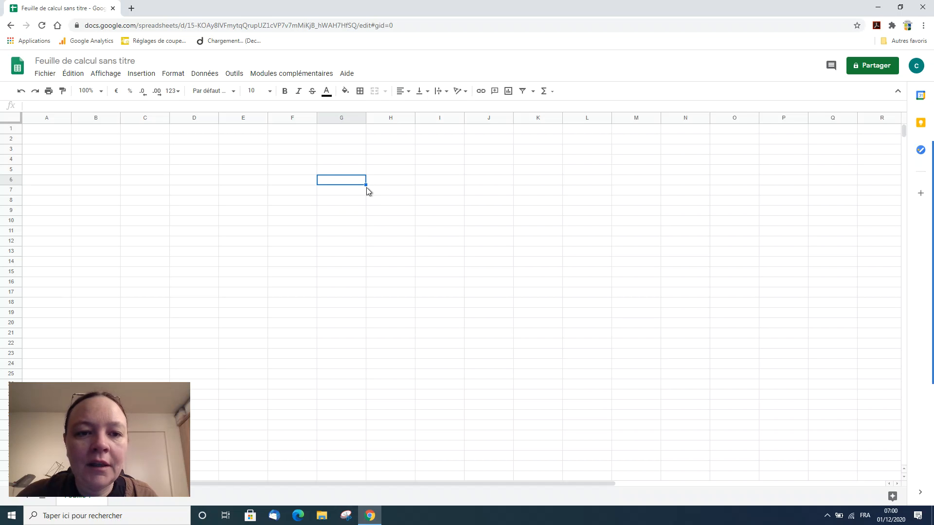
{"action": "left_click", "coordinate": [51, 129]}
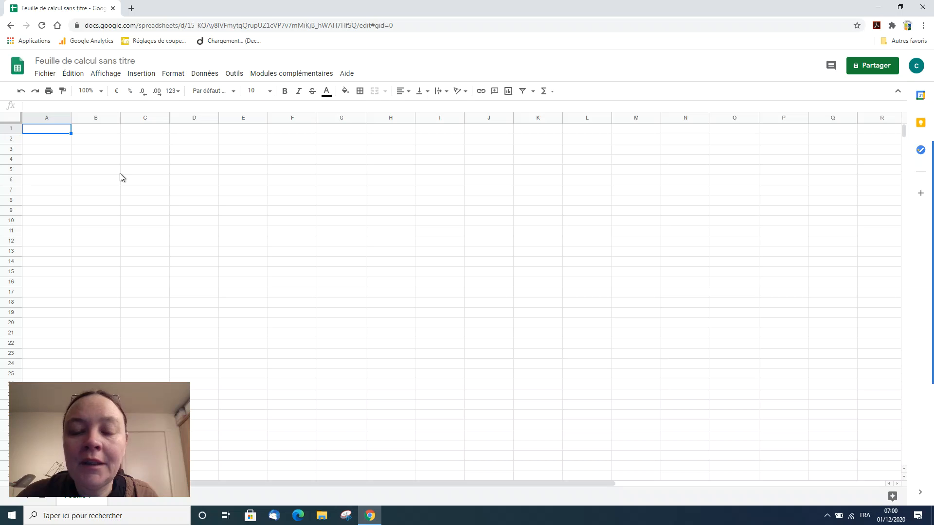
{"action": "type", "text": "1"}
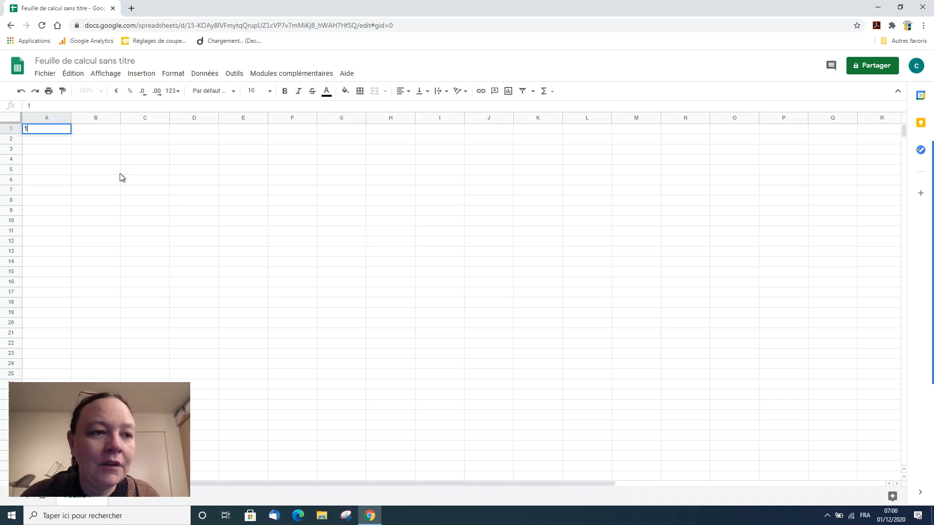
{"action": "left_click", "coordinate": [128, 141]}
{"action": "left_click", "coordinate": [45, 130]}
{"action": "left_click_drag", "start_coordinate": [71, 134], "coordinate": [74, 231]}
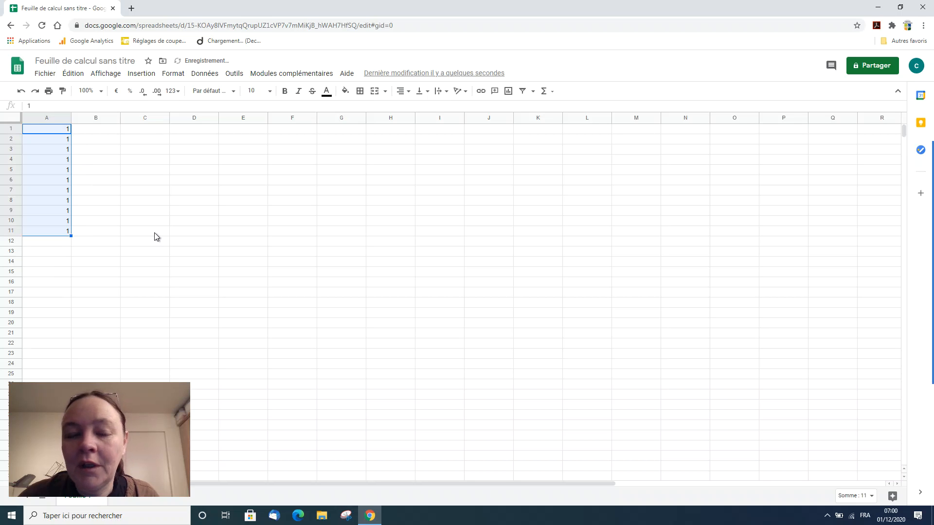
Enter the values 1, 2 and 3 in cells B1 to B3
{"action": "left_click", "coordinate": [94, 130]}
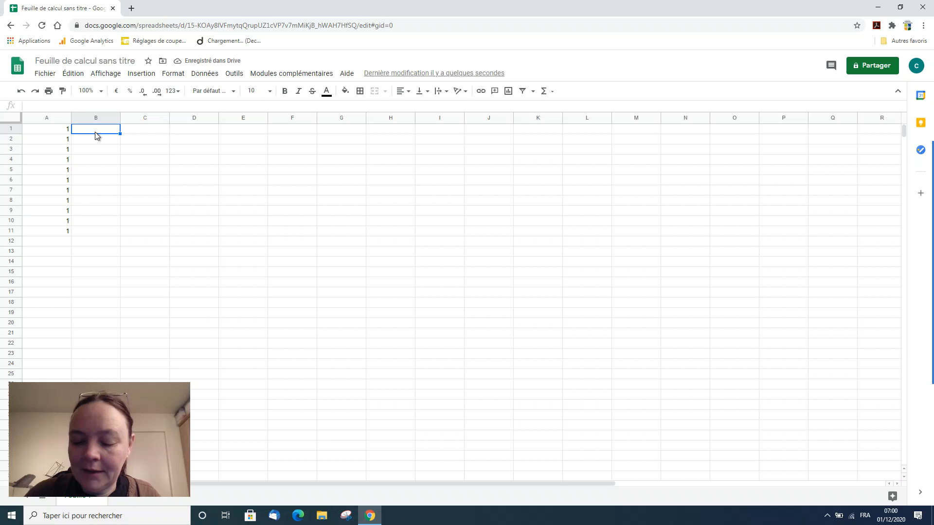
{"action": "type", "text": "1"}
{"action": "key", "text": "Return"}
{"action": "type", "text": "2"}
{"action": "key", "text": "Return"}
{"action": "type", "text": "3"}
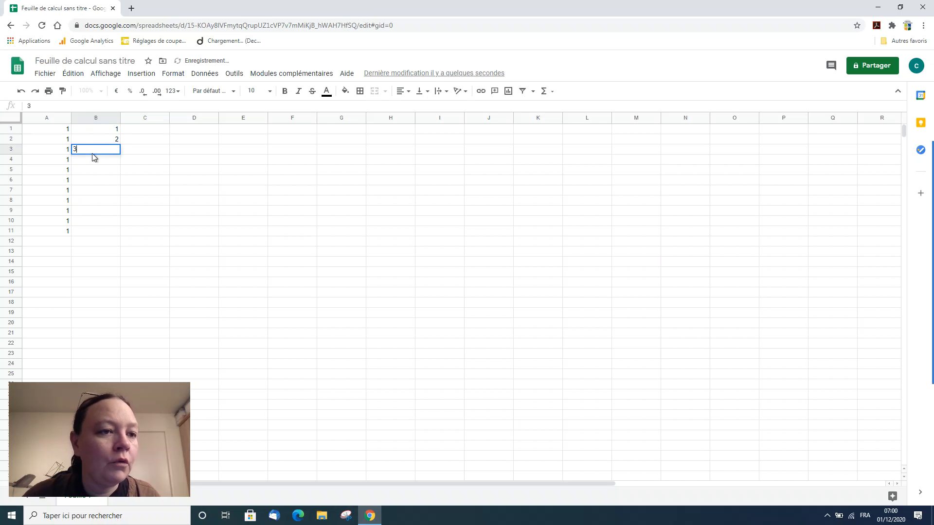
{"action": "left_click", "coordinate": [134, 165]}
Extend the number series in B1:B3 down to cell B11 with autofill
{"action": "left_click_drag", "start_coordinate": [95, 131], "coordinate": [93, 152]}
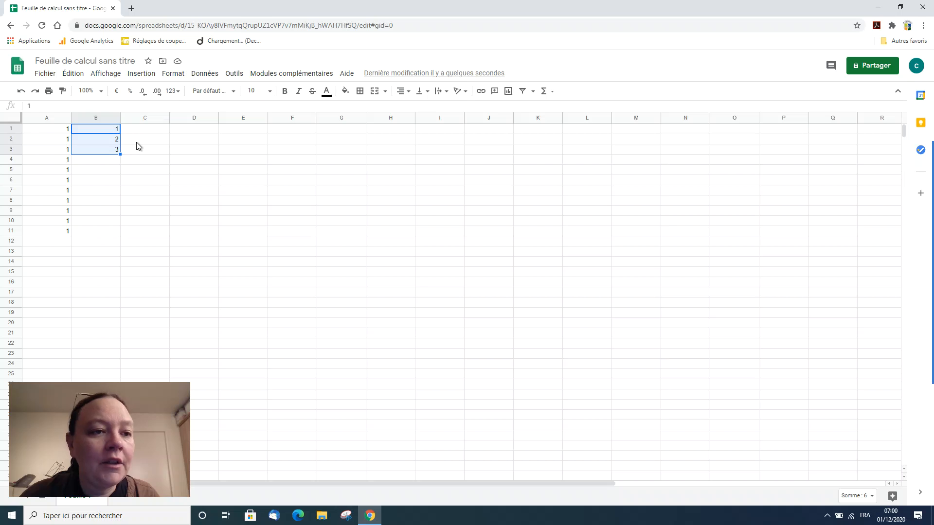
{"action": "left_click", "coordinate": [90, 129]}
{"action": "left_click_drag", "start_coordinate": [90, 130], "coordinate": [110, 230]}
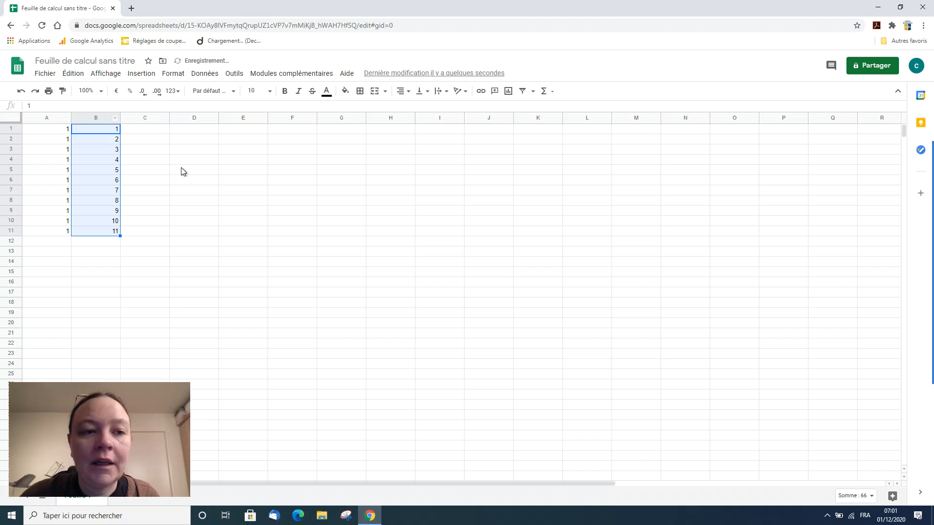
Enter 2, 4 and 6 in cells C1 to C3 and autofill the series down to C11
{"action": "left_click", "coordinate": [152, 131]}
{"action": "type", "text": "2"}
{"action": "left_click", "coordinate": [151, 144]}
{"action": "type", "text": "4"}
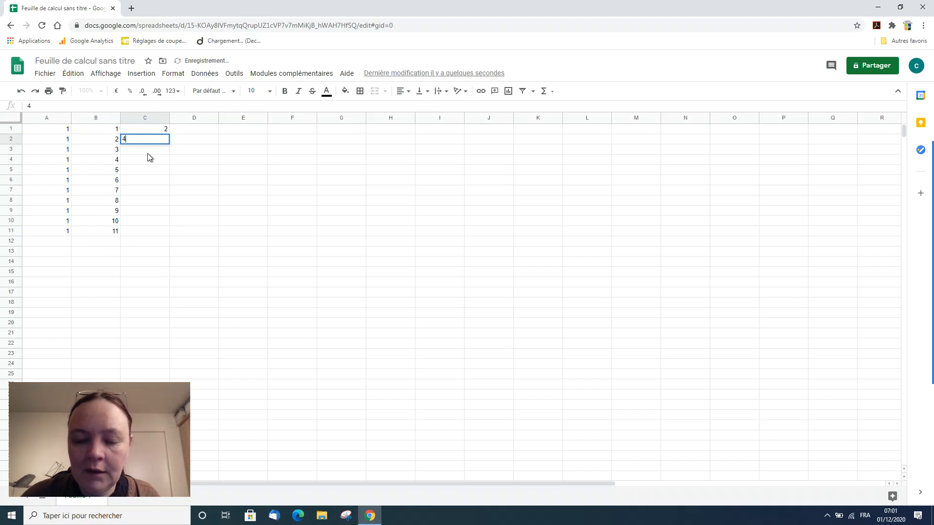
{"action": "left_click", "coordinate": [147, 150]}
{"action": "type", "text": "6"}
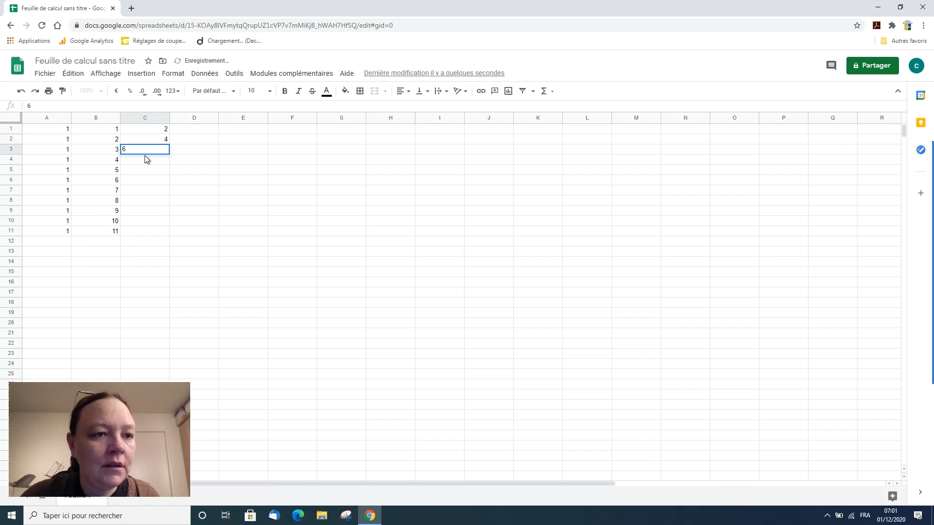
{"action": "left_click_drag", "start_coordinate": [146, 129], "coordinate": [160, 232]}
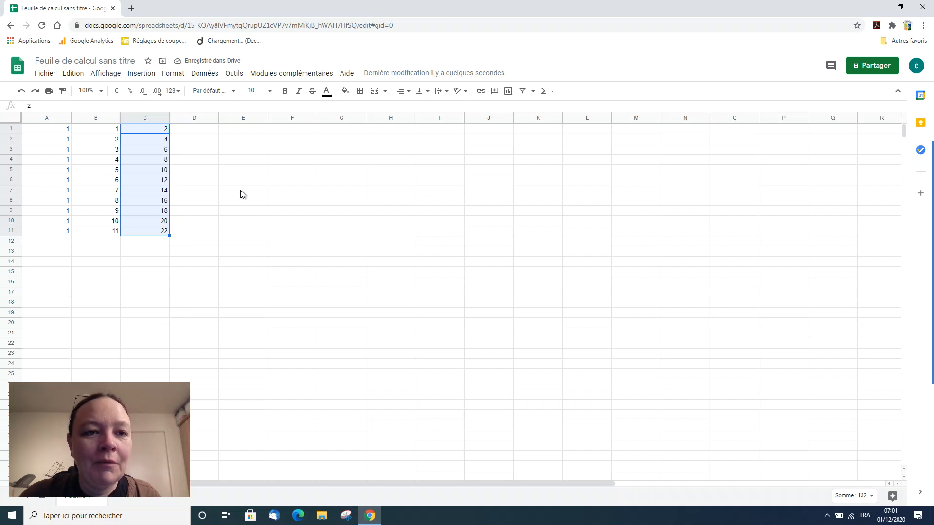
Enter the months janvier, février and mars in cells D1 to D3
{"action": "left_click", "coordinate": [199, 133]}
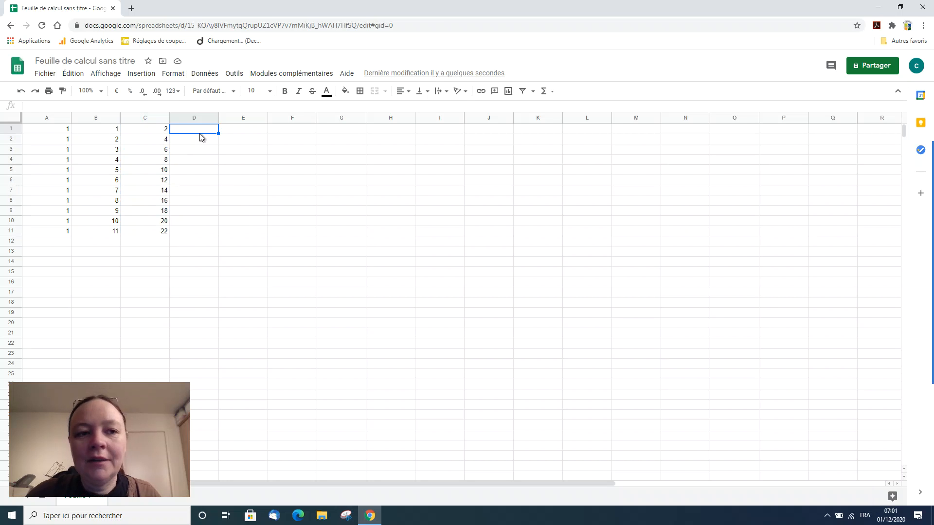
{"action": "type", "text": "janvier"}
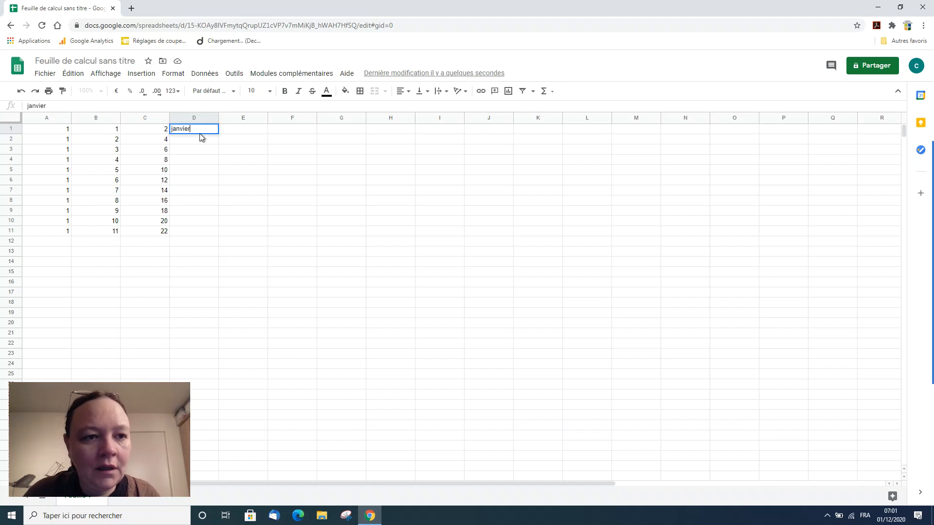
{"action": "left_click", "coordinate": [198, 141]}
{"action": "type", "text": "février"}
{"action": "key", "text": "Return"}
{"action": "type", "text": "mars"}
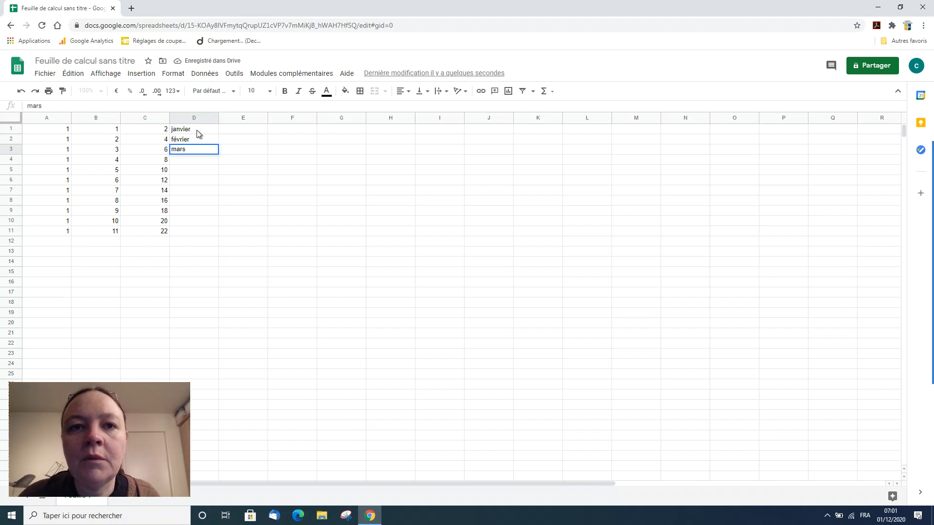
Extend the month series in D1:D3 down to cell D11 with autofill
{"action": "left_click", "coordinate": [196, 131]}
{"action": "left_click_drag", "start_coordinate": [197, 131], "coordinate": [195, 151]}
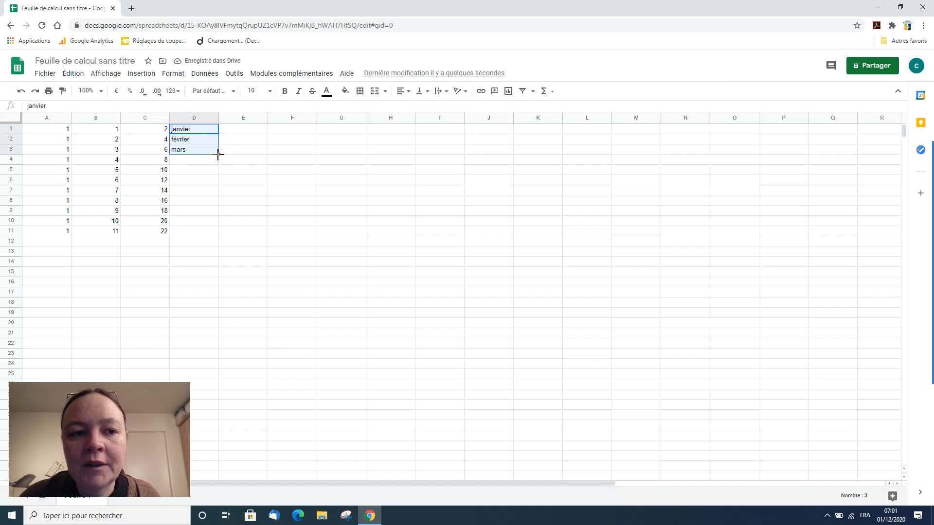
{"action": "left_click_drag", "start_coordinate": [218, 152], "coordinate": [216, 233]}
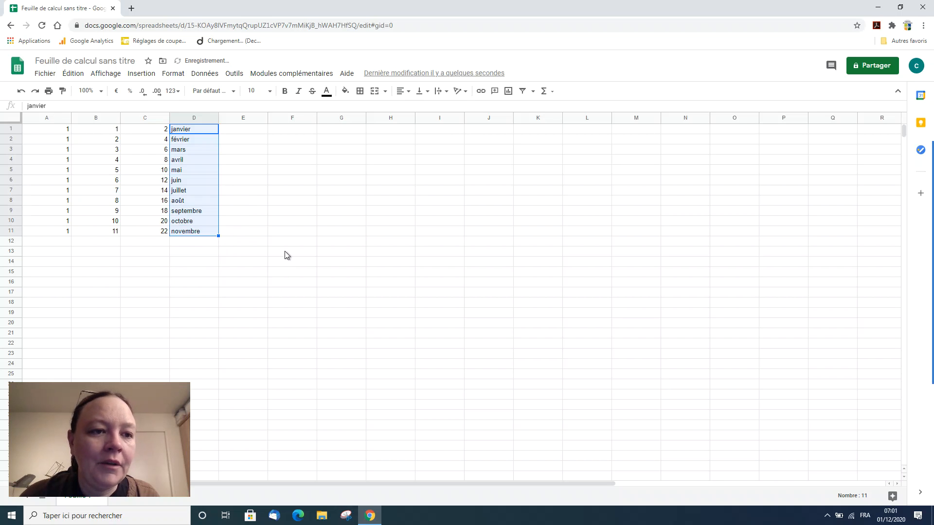
{"action": "left_click", "coordinate": [284, 250]}
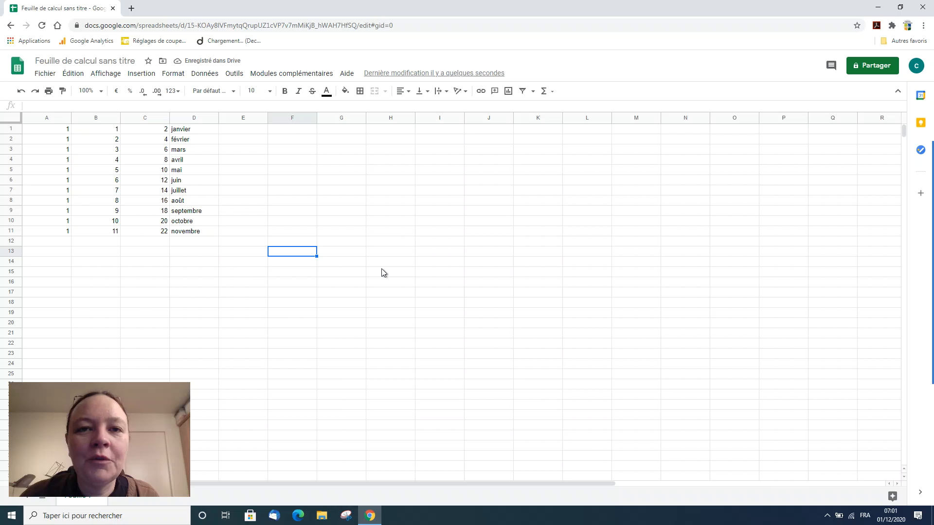
Enter 5 in cell G1 and copy it down the column to G9 with the fill handle
{"action": "left_click", "coordinate": [342, 130]}
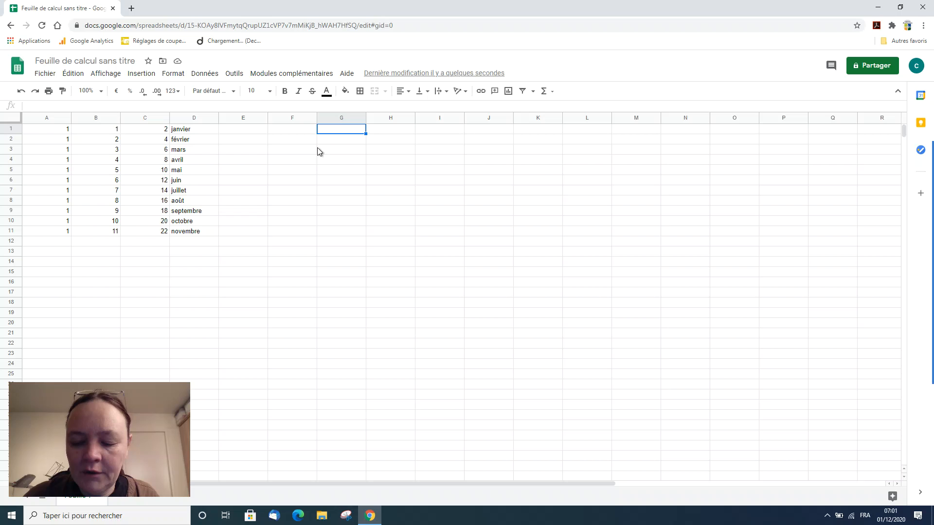
{"action": "type", "text": "5"}
{"action": "left_click", "coordinate": [340, 127]}
{"action": "left_click_drag", "start_coordinate": [365, 133], "coordinate": [366, 213]}
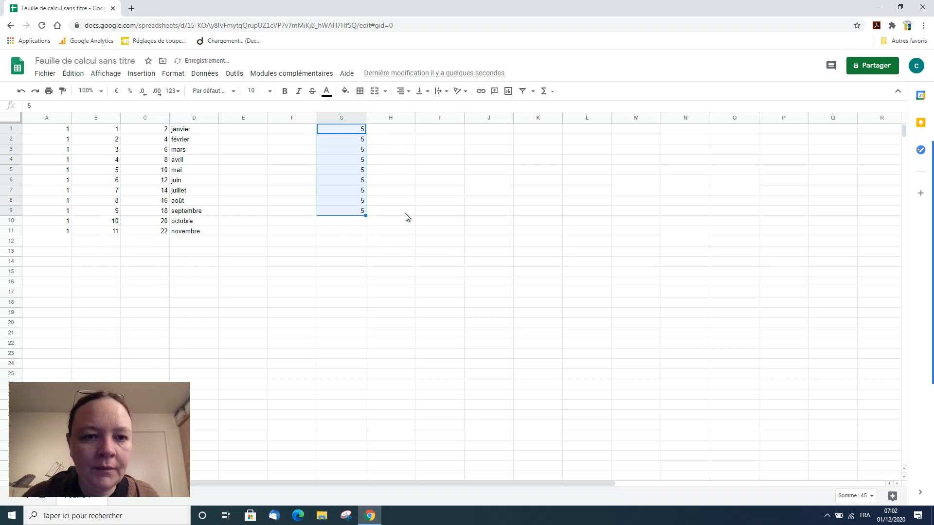
Enter 1, 3 and 5 in cells H1 to H3 and autofill the series down to H9
{"action": "left_click", "coordinate": [394, 132]}
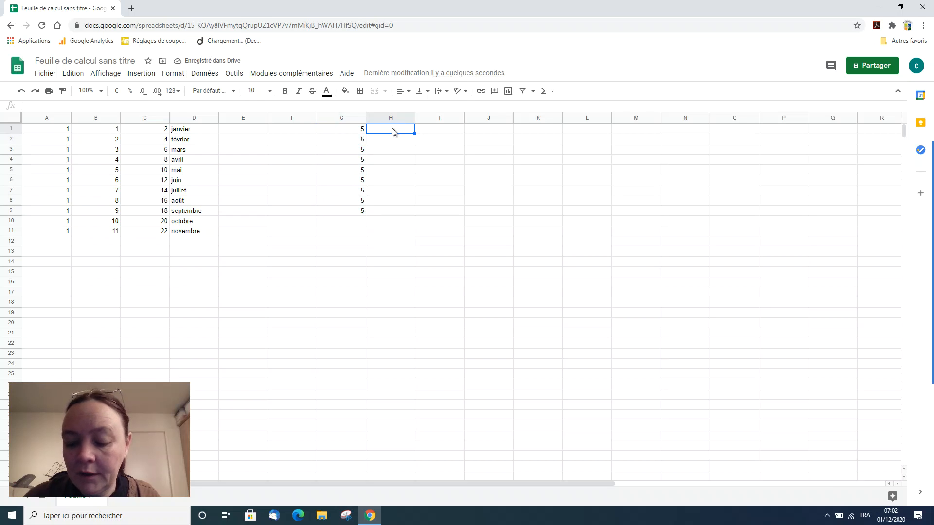
{"action": "type", "text": "1"}
{"action": "left_click", "coordinate": [389, 139]}
{"action": "type", "text": "3"}
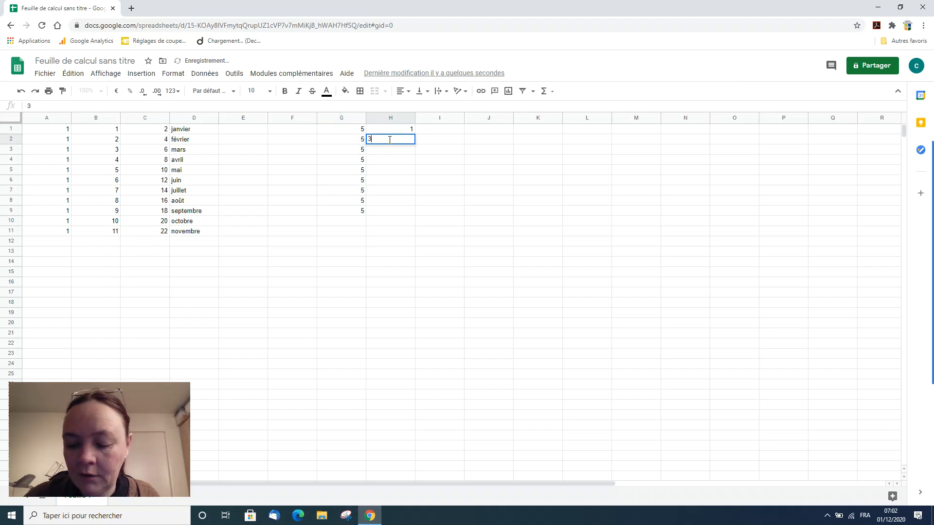
{"action": "left_click", "coordinate": [386, 149]}
{"action": "type", "text": "5"}
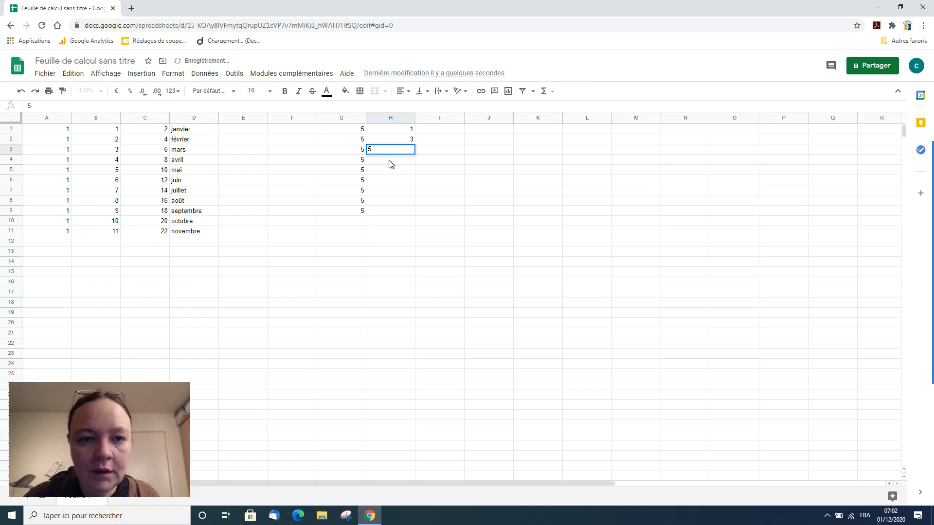
{"action": "left_click_drag", "start_coordinate": [389, 132], "coordinate": [416, 216]}
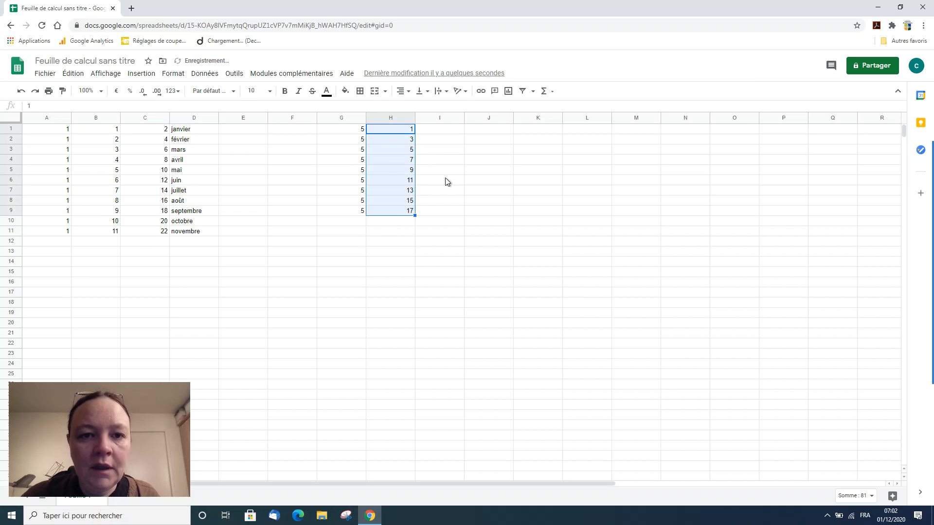
Try to add G1 and H1 in cell I1 with the SOMME function, and clear the cell
{"action": "left_click", "coordinate": [446, 130]}
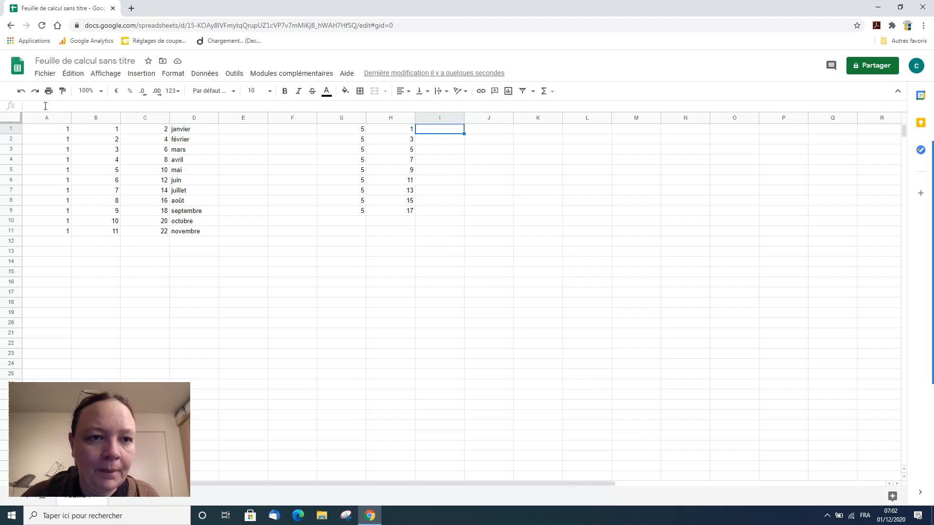
{"action": "left_click", "coordinate": [45, 106]}
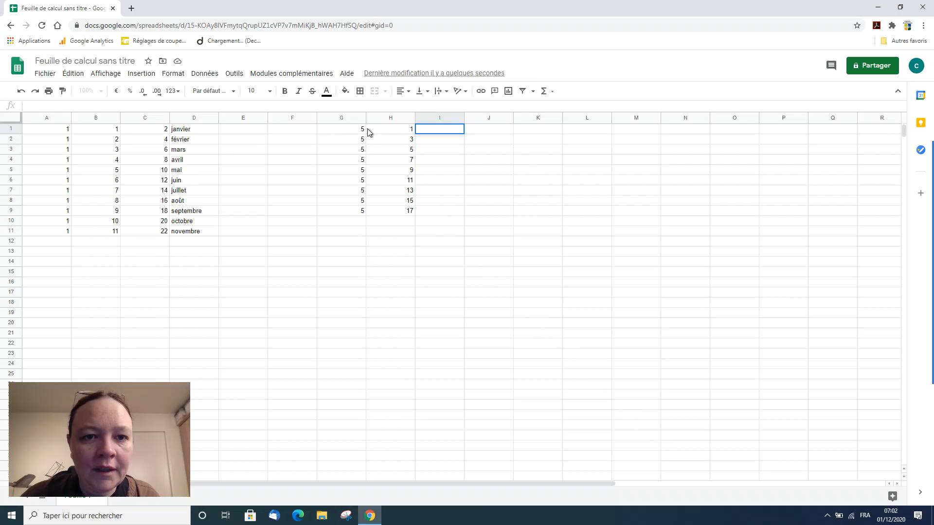
{"action": "left_click", "coordinate": [544, 94]}
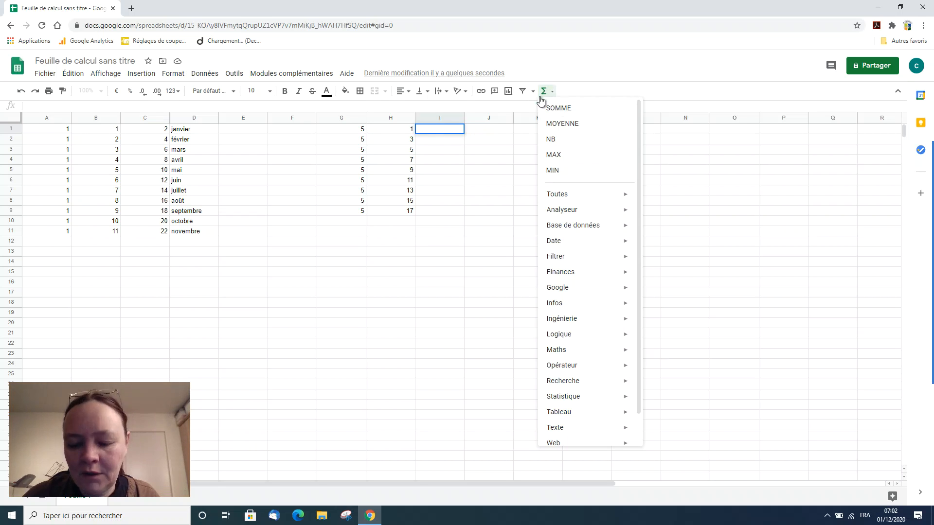
{"action": "left_click", "coordinate": [542, 92]}
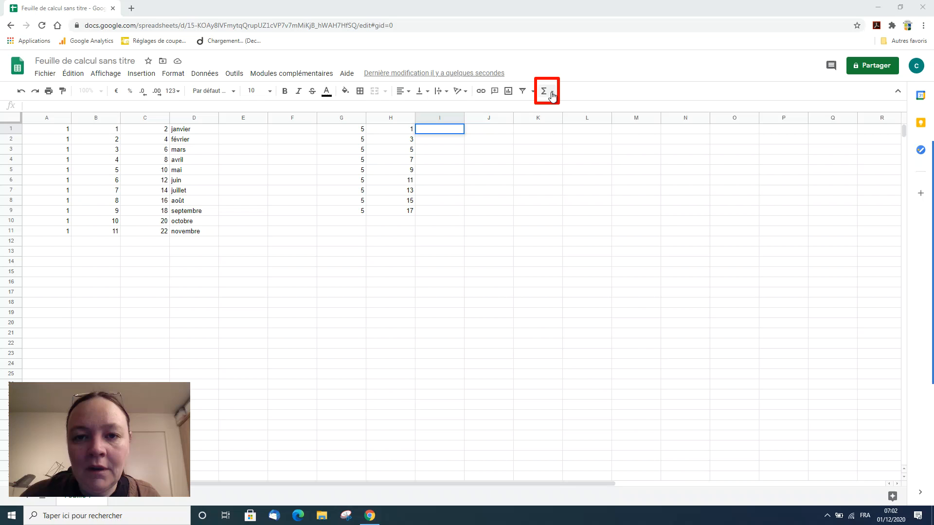
{"action": "left_click", "coordinate": [552, 95]}
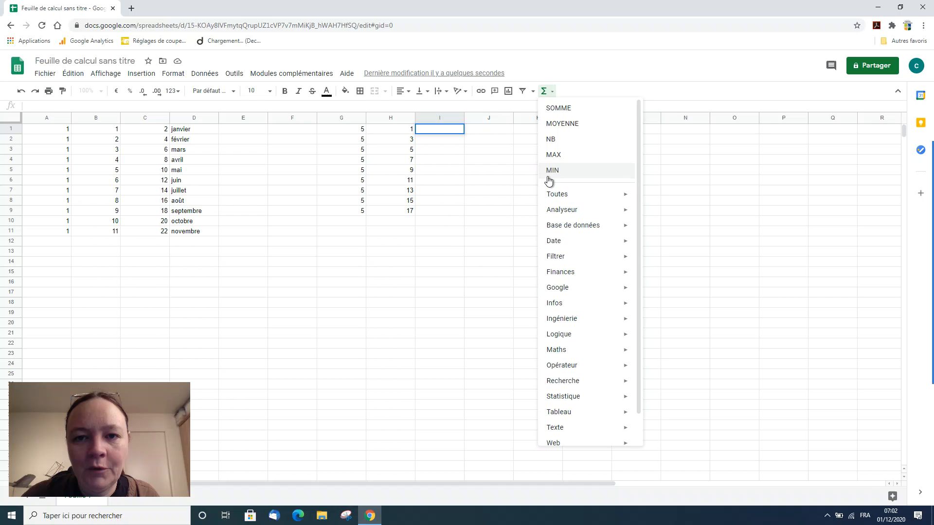
{"action": "left_click", "coordinate": [557, 111]}
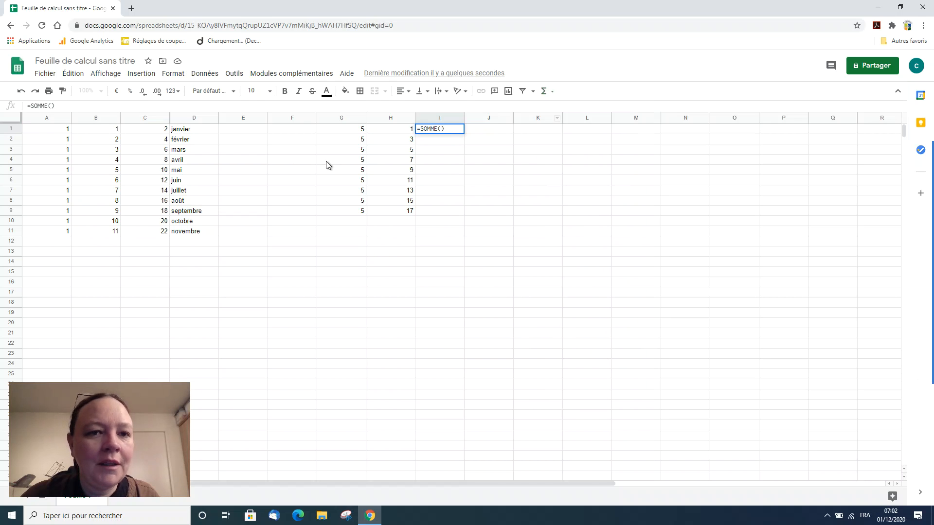
{"action": "left_click_drag", "start_coordinate": [346, 132], "coordinate": [388, 129]}
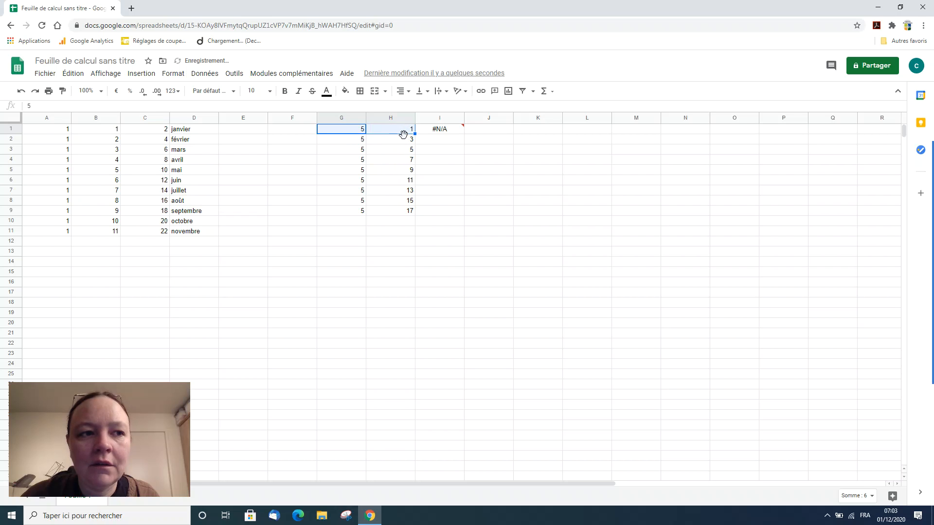
{"action": "left_click", "coordinate": [445, 130]}
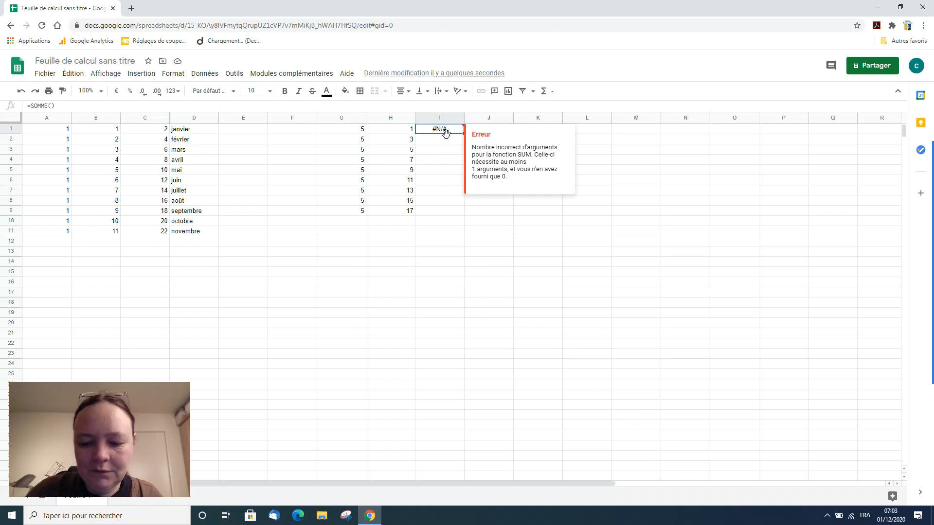
{"action": "key", "text": "Delete"}
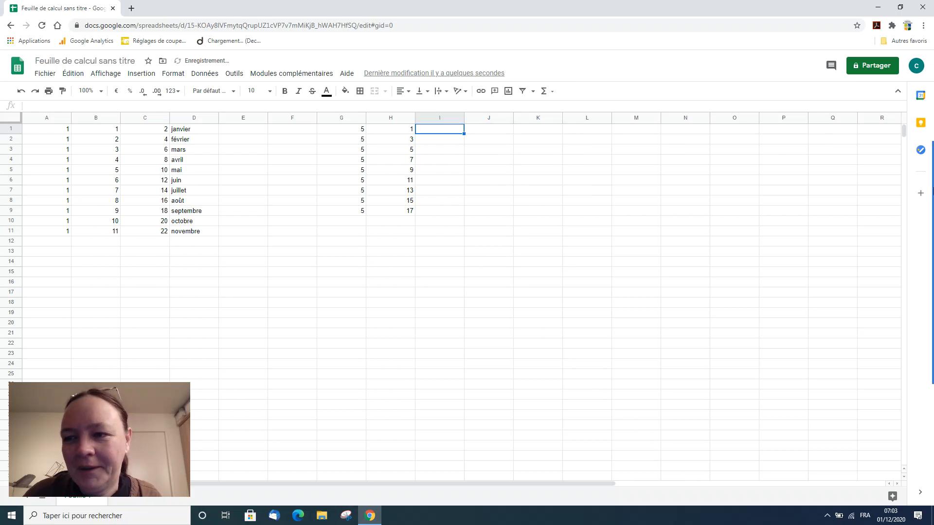
Sum the range G1:H1 into cell I1 with the SOMME function
{"action": "mouse_move", "coordinate": [927, 229]}
{"action": "left_click", "coordinate": [390, 221]}
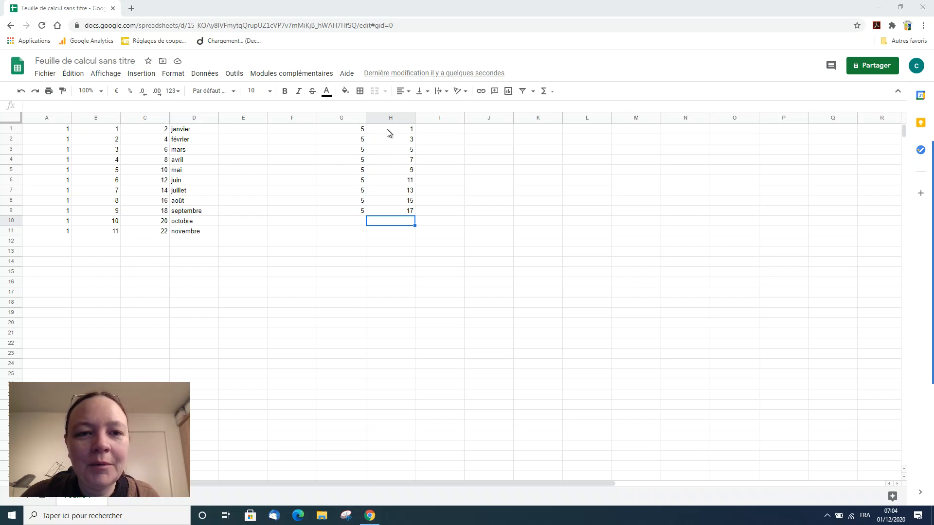
{"action": "left_click_drag", "start_coordinate": [333, 130], "coordinate": [403, 134]}
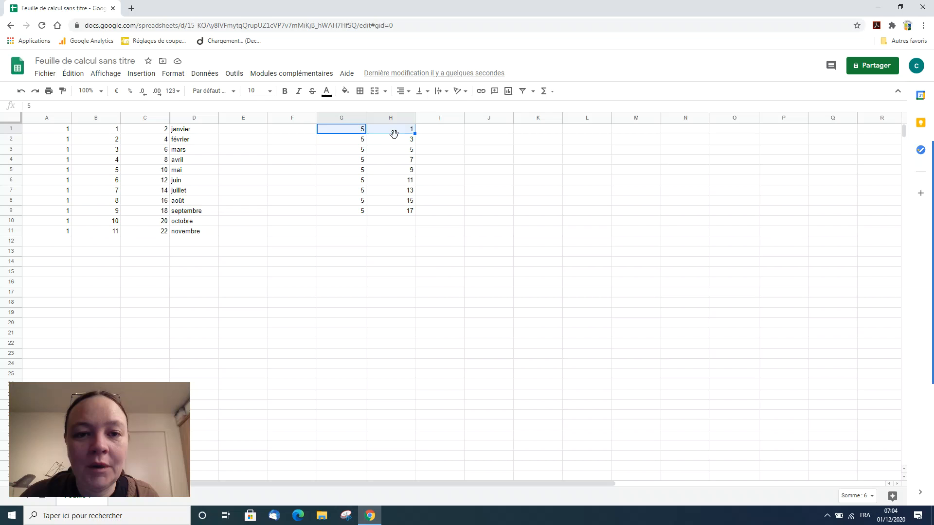
{"action": "left_click", "coordinate": [555, 95]}
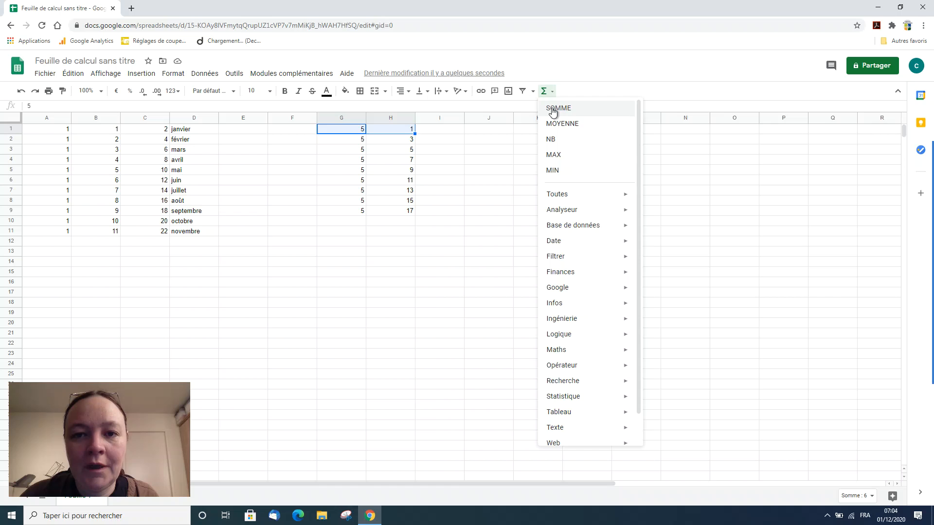
{"action": "left_click", "coordinate": [553, 109]}
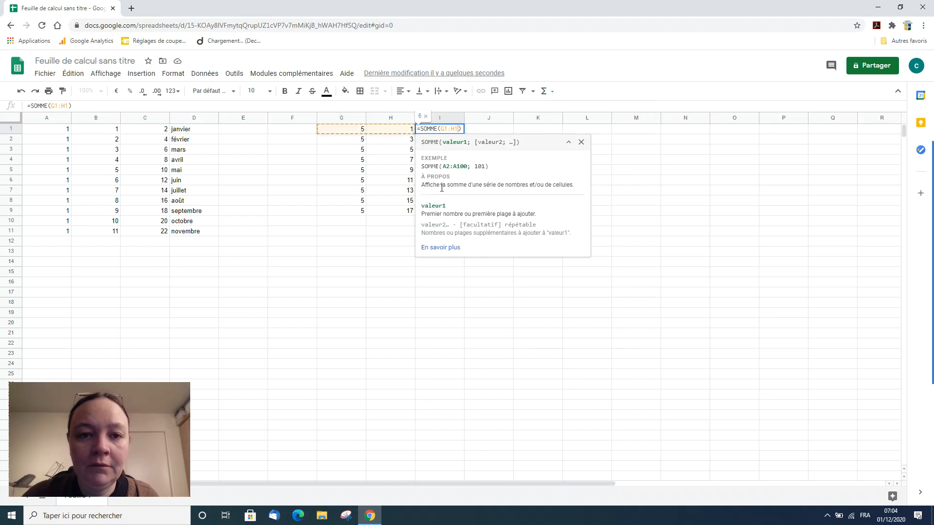
{"action": "key", "text": "Return"}
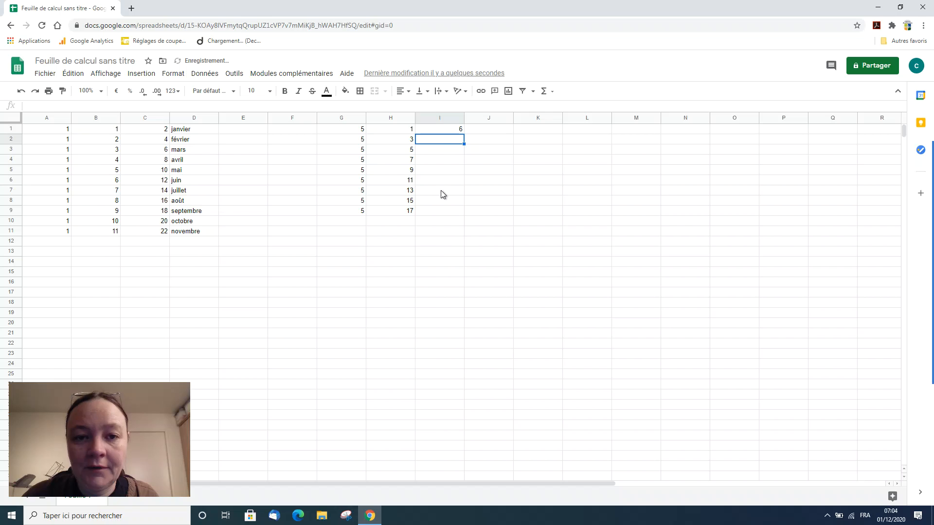
{"action": "left_click", "coordinate": [443, 130]}
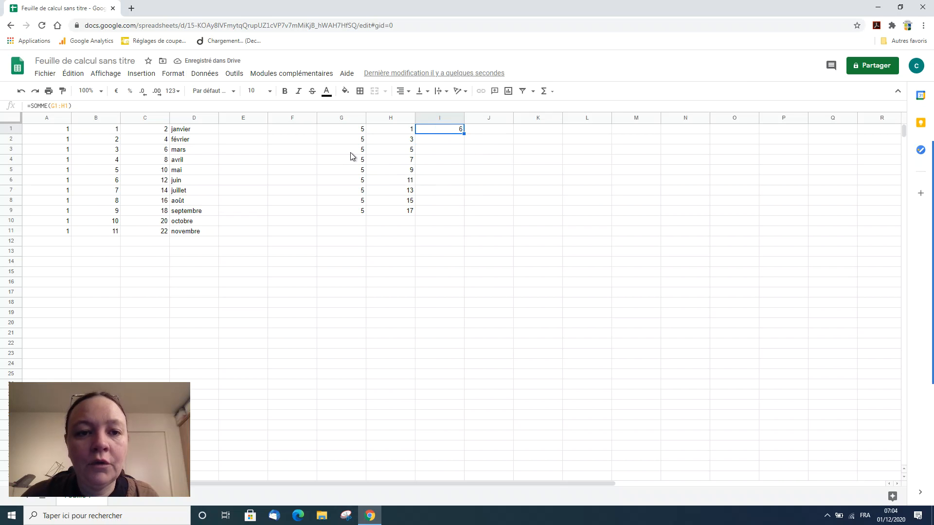
Sum the range G2:H2 into cell I2 with the SOMME function
{"action": "left_click_drag", "start_coordinate": [350, 141], "coordinate": [390, 139]}
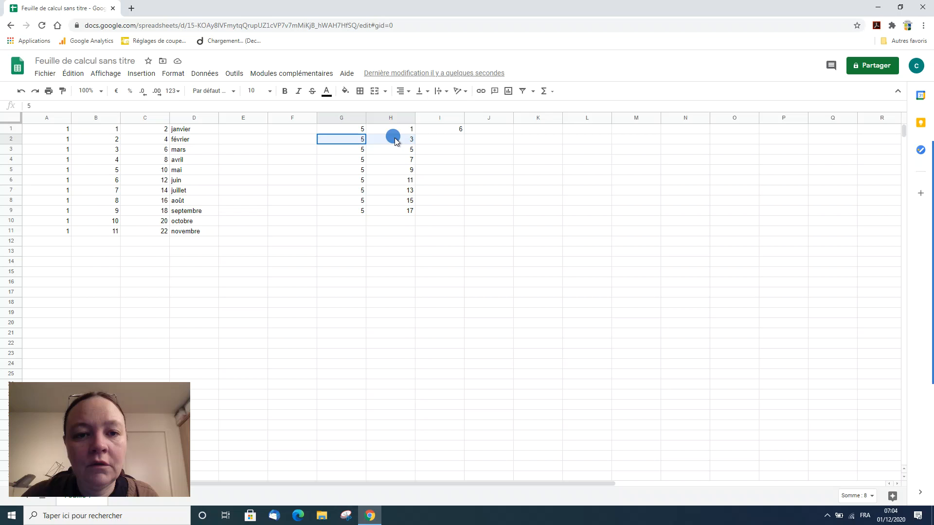
{"action": "left_click", "coordinate": [550, 94]}
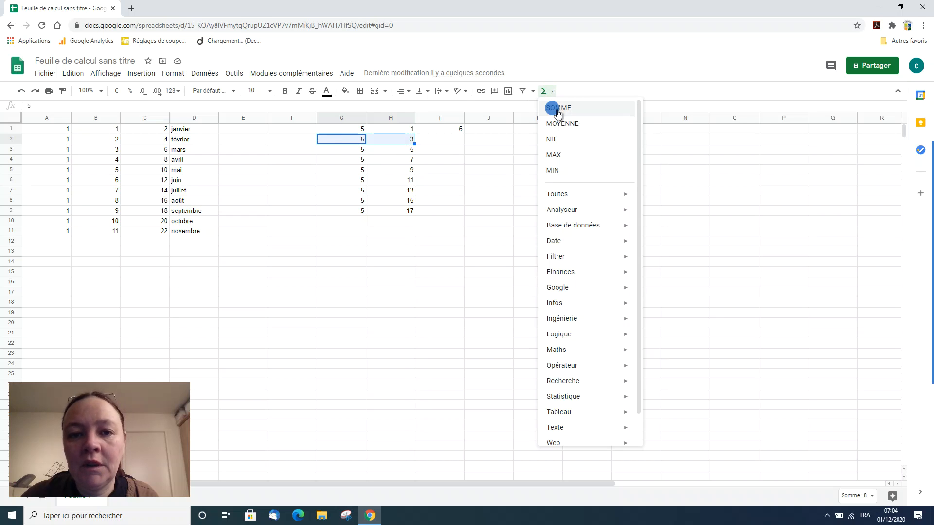
{"action": "left_click", "coordinate": [555, 108]}
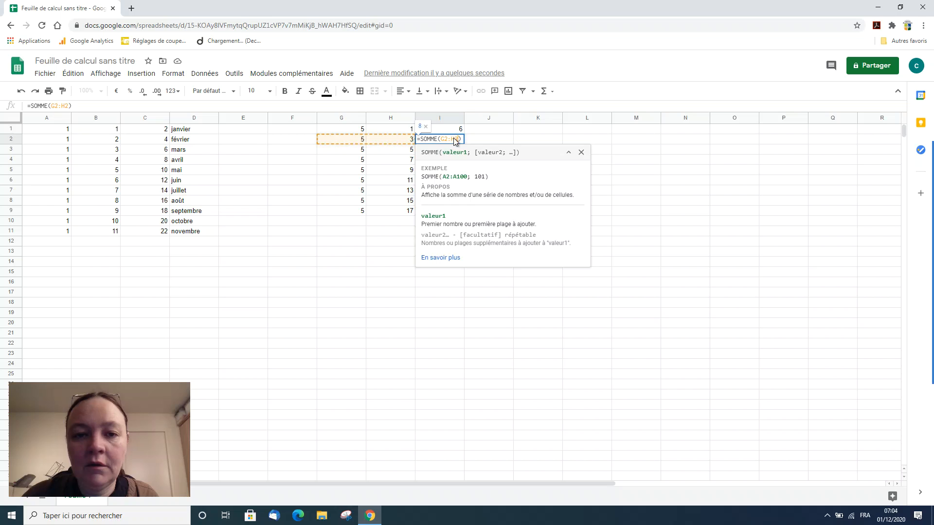
{"action": "key", "text": "Return"}
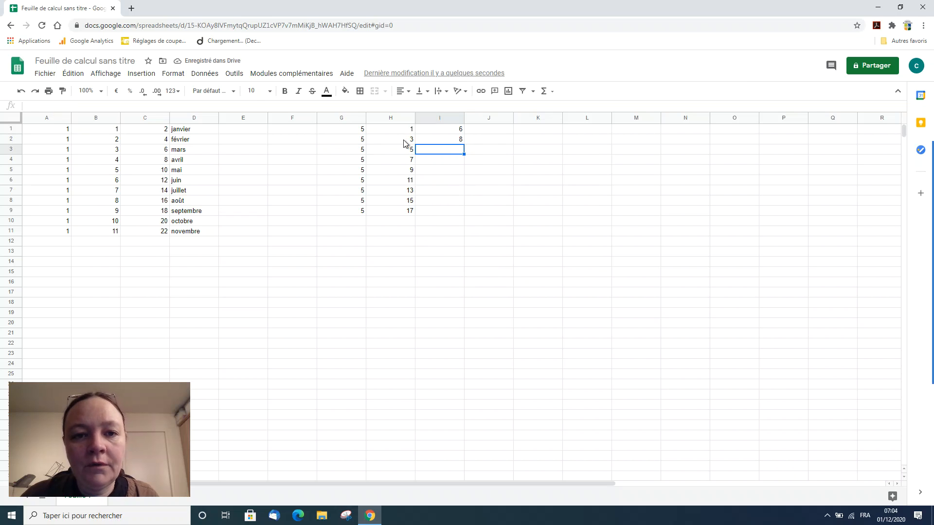
Total the values of H1:H9 in cell H10 with the SOMME function
{"action": "left_click_drag", "start_coordinate": [392, 129], "coordinate": [396, 214]}
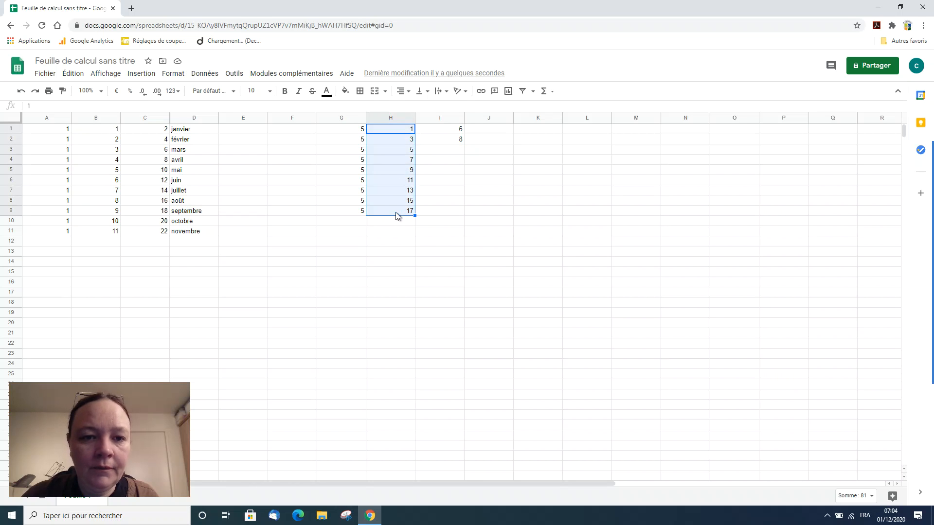
{"action": "left_click", "coordinate": [547, 91]}
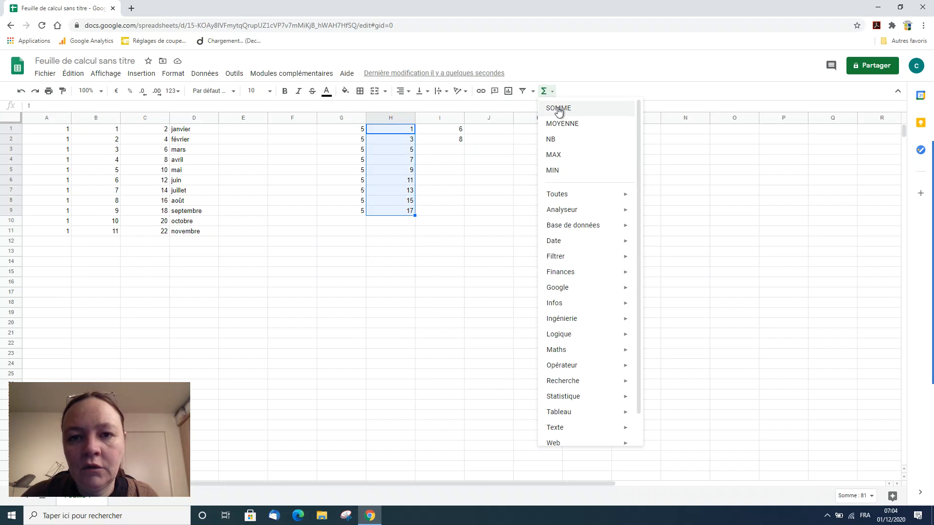
{"action": "left_click", "coordinate": [557, 109]}
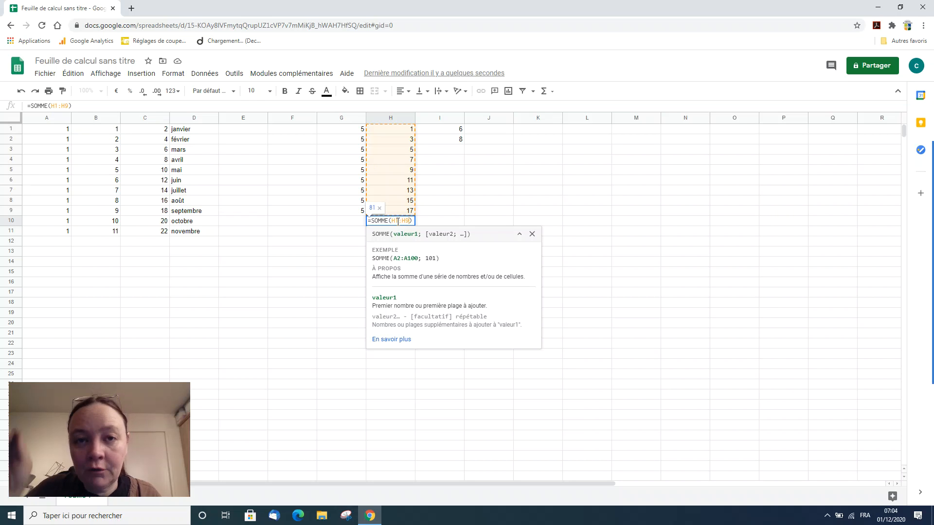
{"action": "key", "text": "Return"}
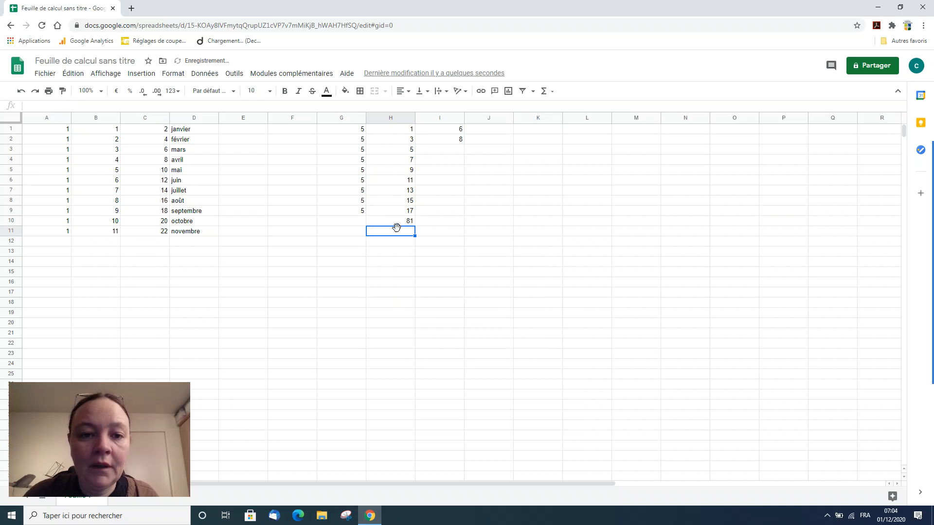
Copy the row sum formula from cell I2 down to I9 with autofill
{"action": "left_click", "coordinate": [446, 131]}
{"action": "left_click", "coordinate": [452, 141]}
{"action": "left_click_drag", "start_coordinate": [463, 144], "coordinate": [460, 213]}
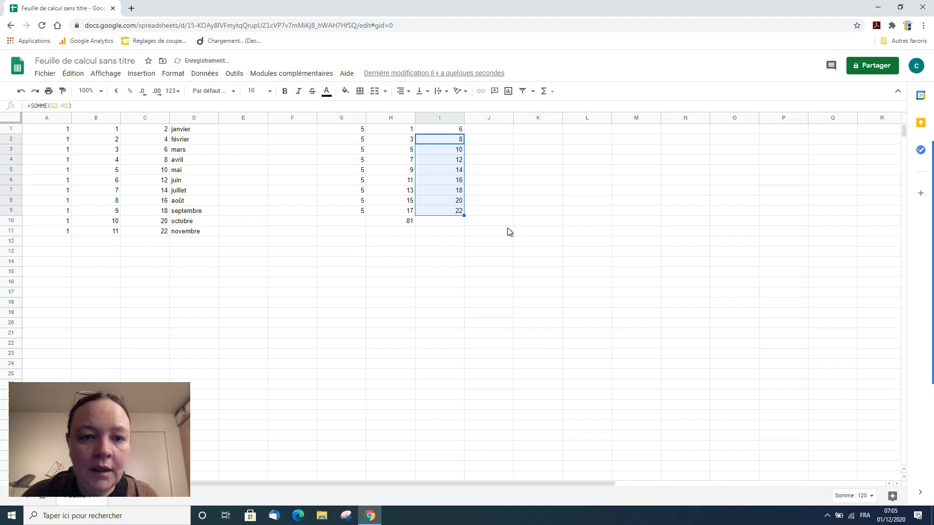
{"action": "left_click", "coordinate": [507, 225]}
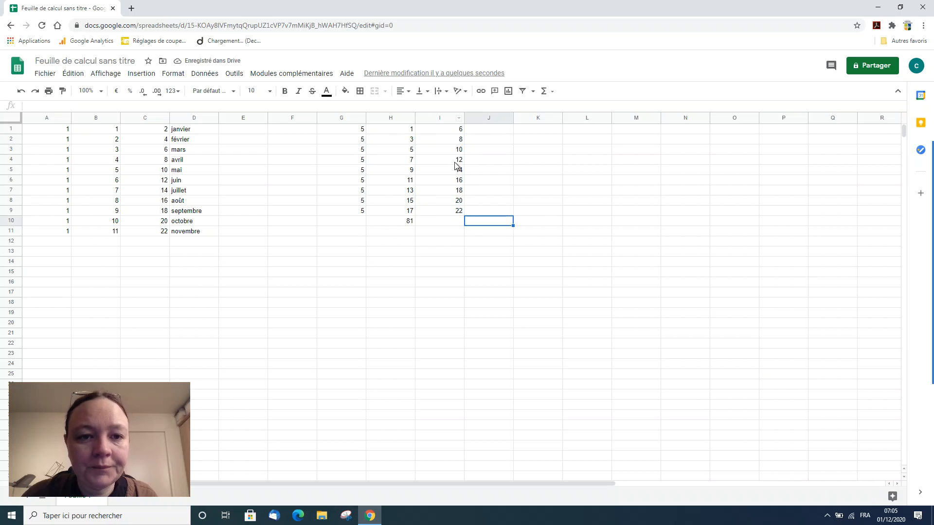
Copy the column total formula from cell H10 across to I10 with autofill
{"action": "left_click", "coordinate": [404, 226]}
{"action": "left_click_drag", "start_coordinate": [415, 226], "coordinate": [457, 222]}
{"action": "left_click", "coordinate": [468, 243]}
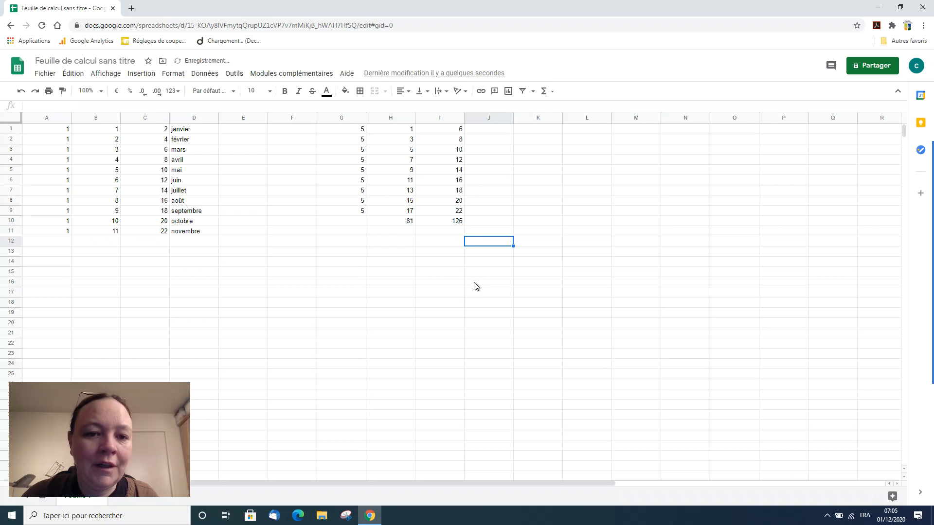
Total the values of G1:G9 in cell G10 with the SOMME function
{"action": "left_click_drag", "start_coordinate": [341, 129], "coordinate": [337, 212]}
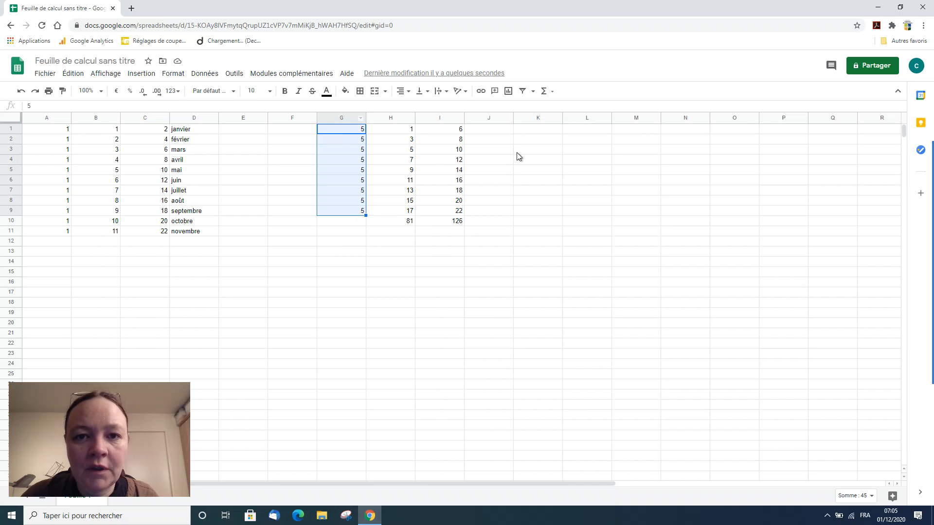
{"action": "left_click", "coordinate": [547, 91]}
{"action": "left_click", "coordinate": [558, 108]}
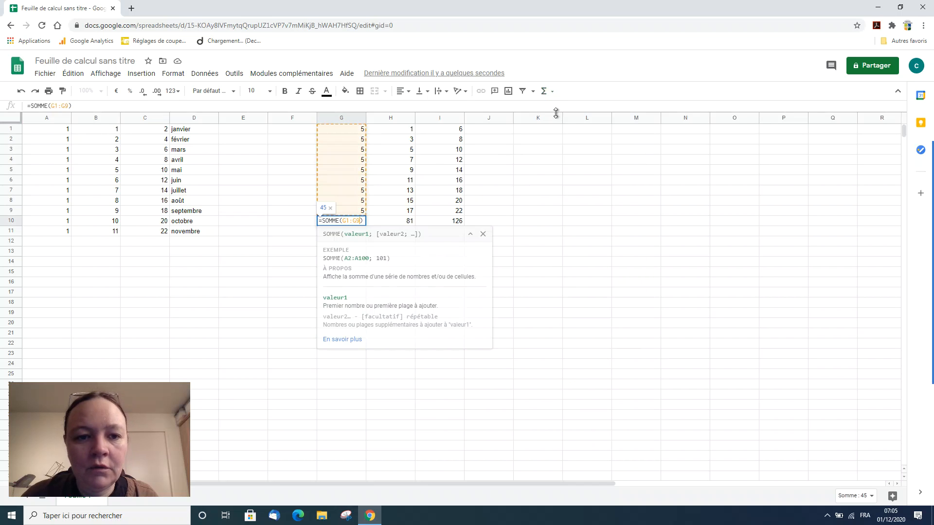
{"action": "key", "text": "Return"}
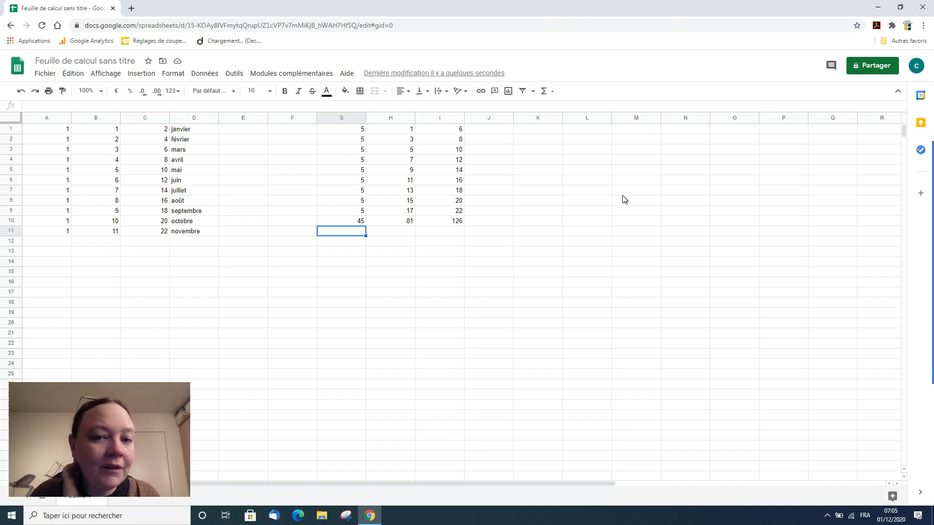
Calculate the average of G1:I1 in cell J1 with the MOYENNE function
{"action": "left_click", "coordinate": [494, 130]}
{"action": "left_click_drag", "start_coordinate": [362, 130], "coordinate": [460, 129]}
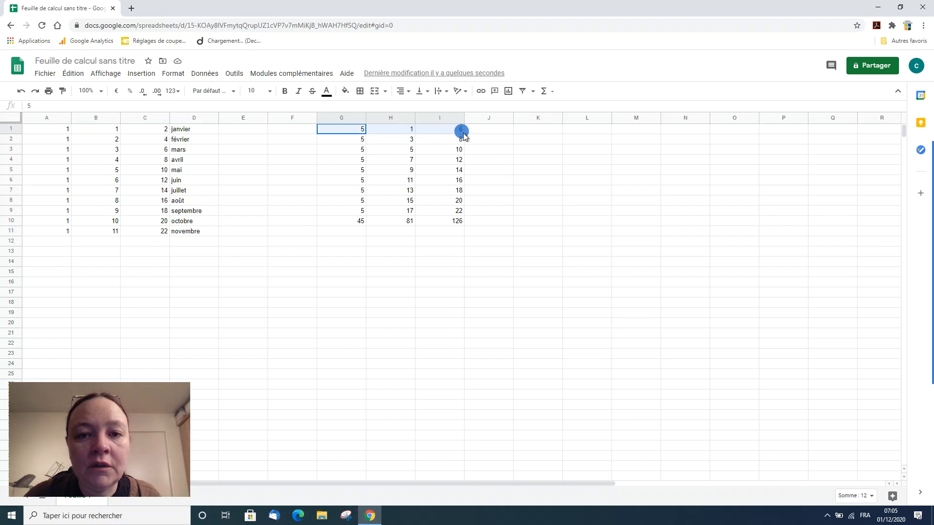
{"action": "left_click", "coordinate": [552, 92]}
{"action": "left_click", "coordinate": [552, 123]}
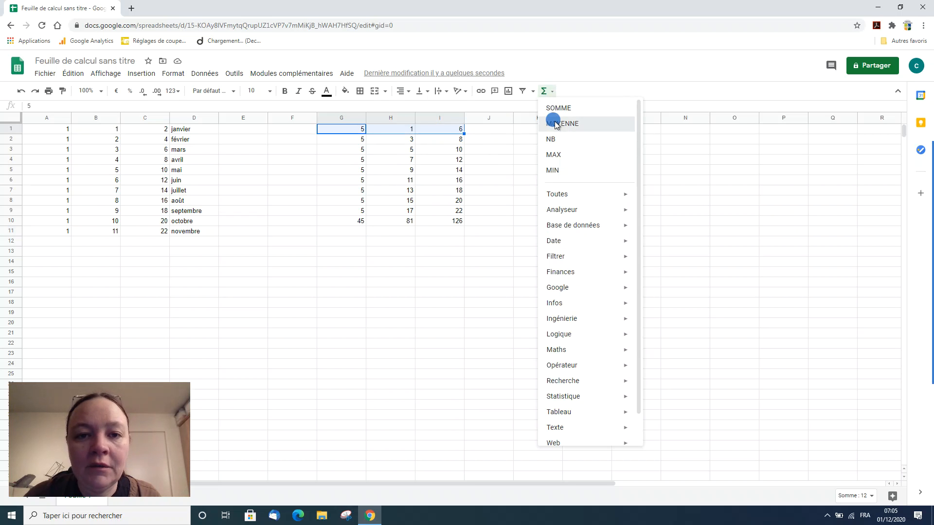
{"action": "key", "text": "Return"}
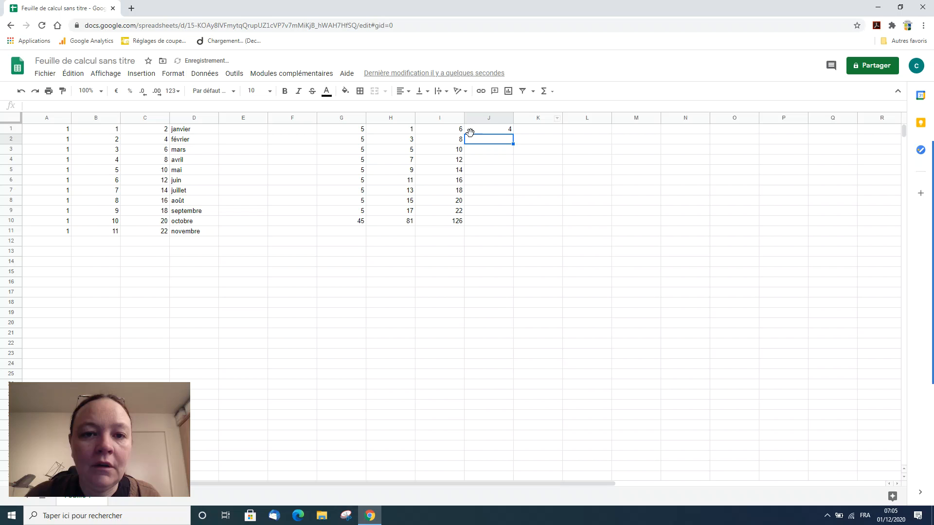
Copy the average formula from cell J1 down to J10 with autofill
{"action": "left_click", "coordinate": [491, 119]}
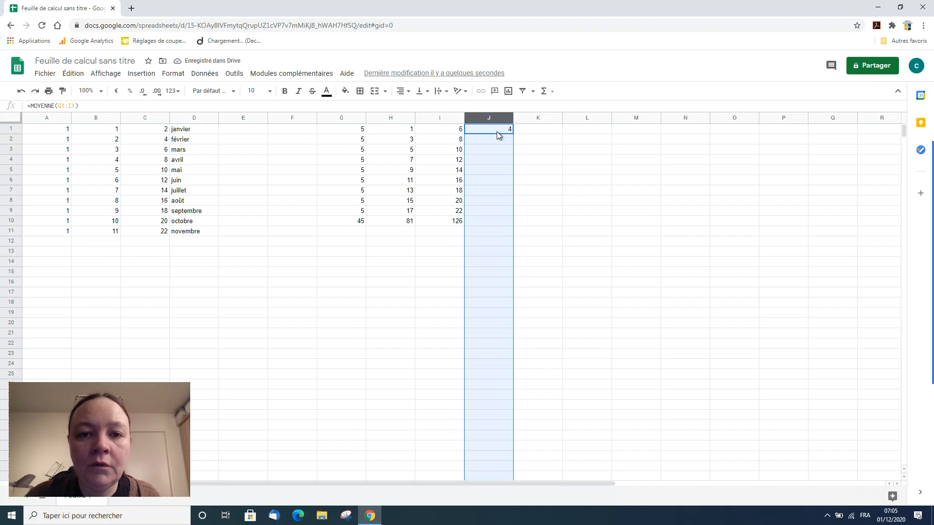
{"action": "left_click", "coordinate": [503, 129]}
{"action": "left_click_drag", "start_coordinate": [513, 134], "coordinate": [497, 224]}
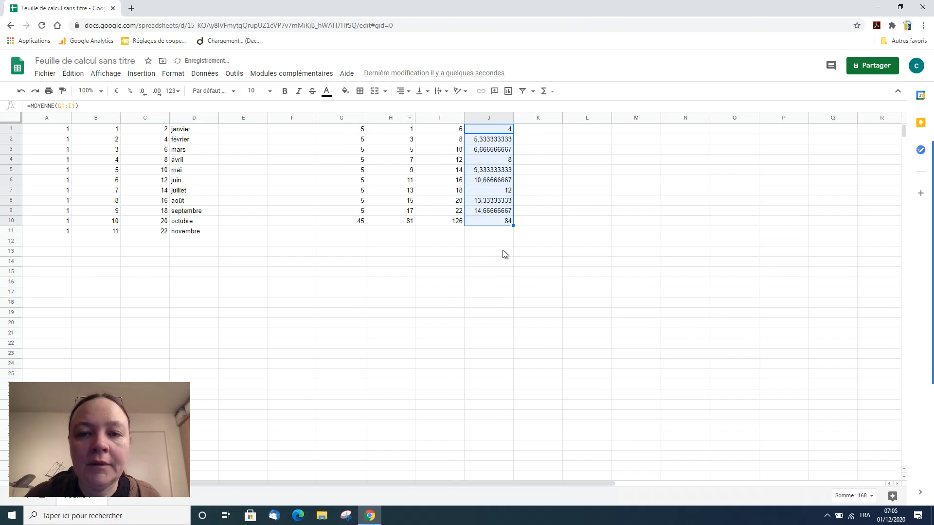
{"action": "left_click", "coordinate": [554, 212]}
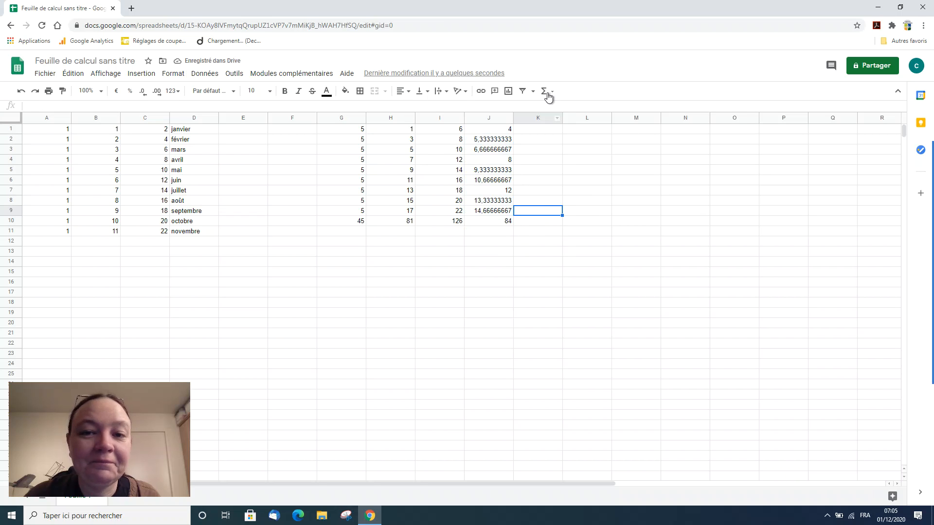
{"action": "left_click", "coordinate": [552, 94]}
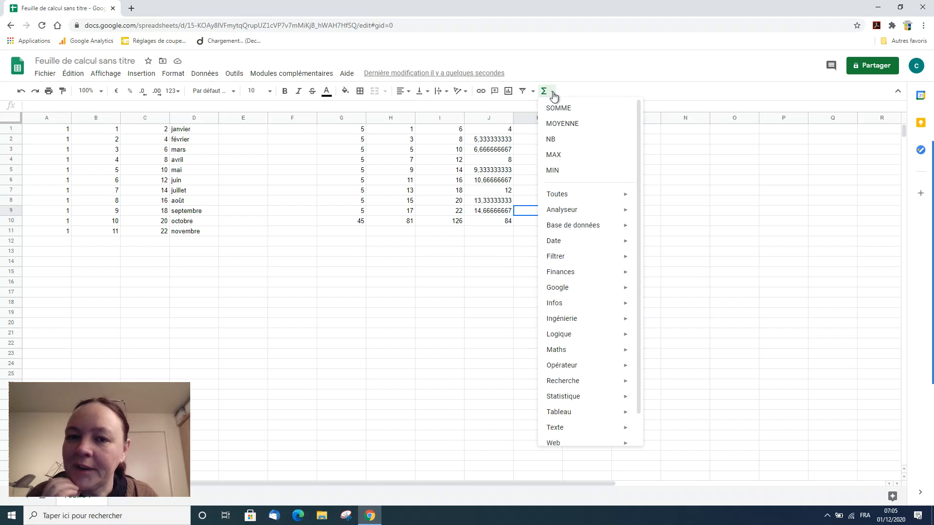
{"action": "left_click", "coordinate": [363, 282]}
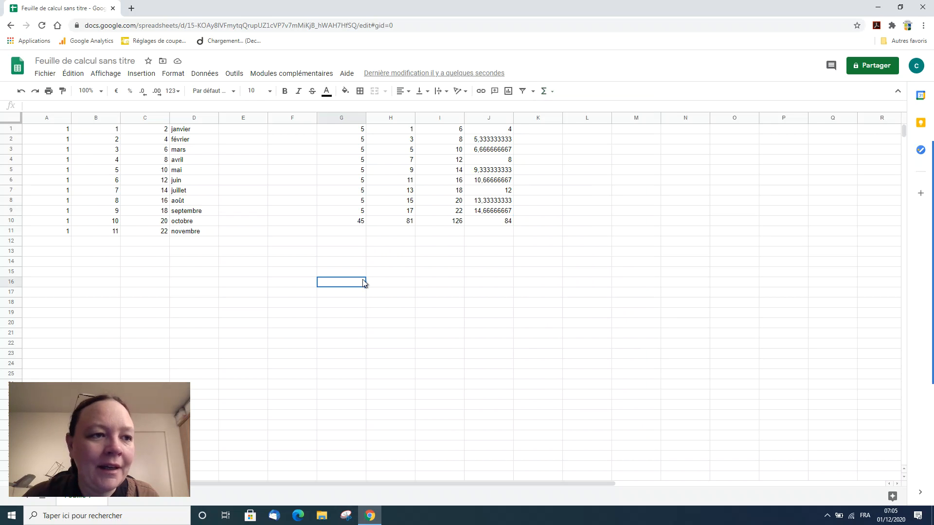
{"action": "left_click", "coordinate": [587, 231]}
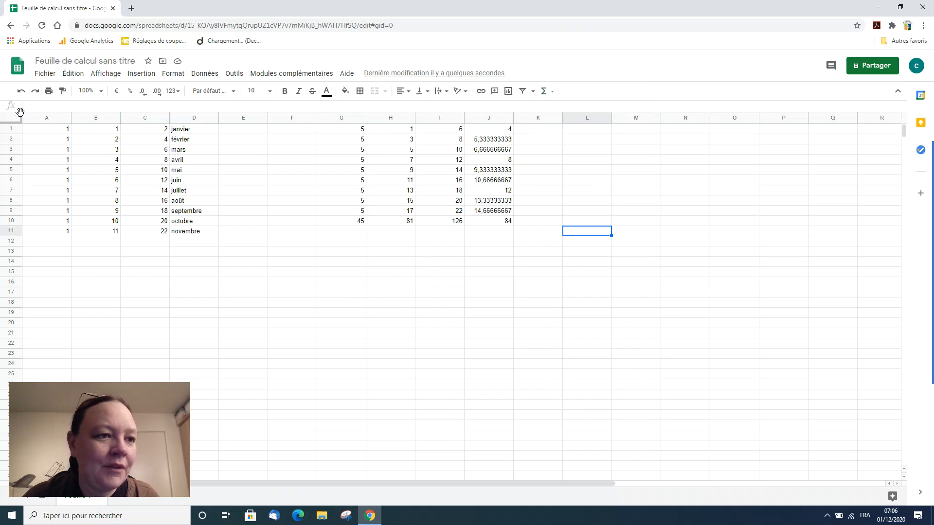
{"action": "left_click", "coordinate": [45, 108]}
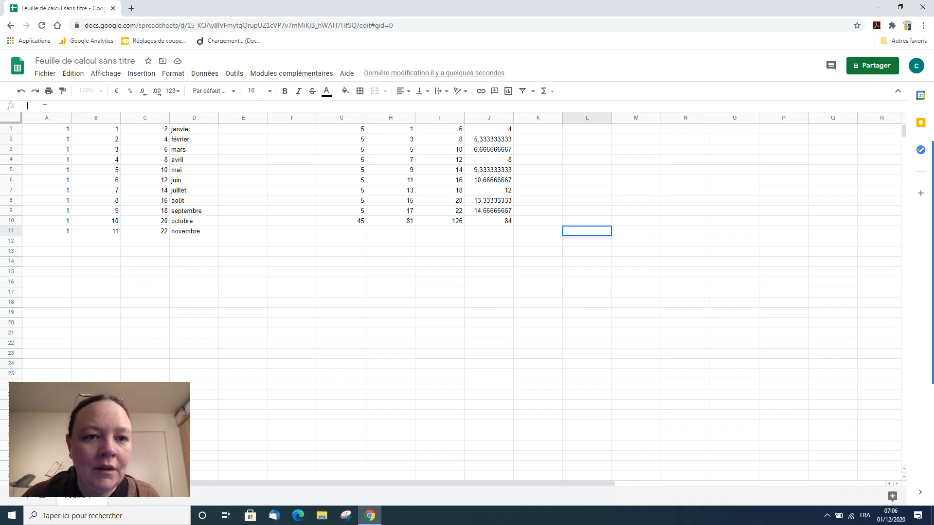
Clear the value in cell G1 and leave the cell empty
{"action": "left_click", "coordinate": [342, 130]}
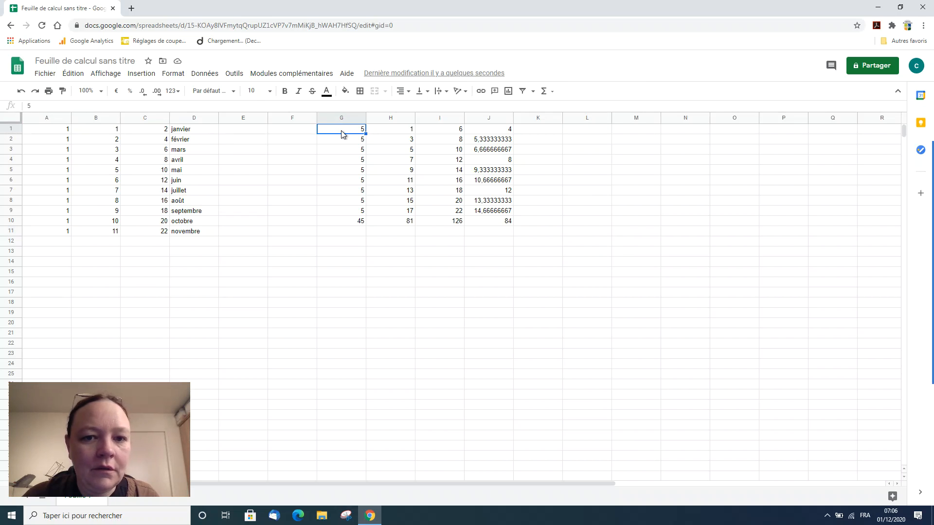
{"action": "type", "text": "+"}
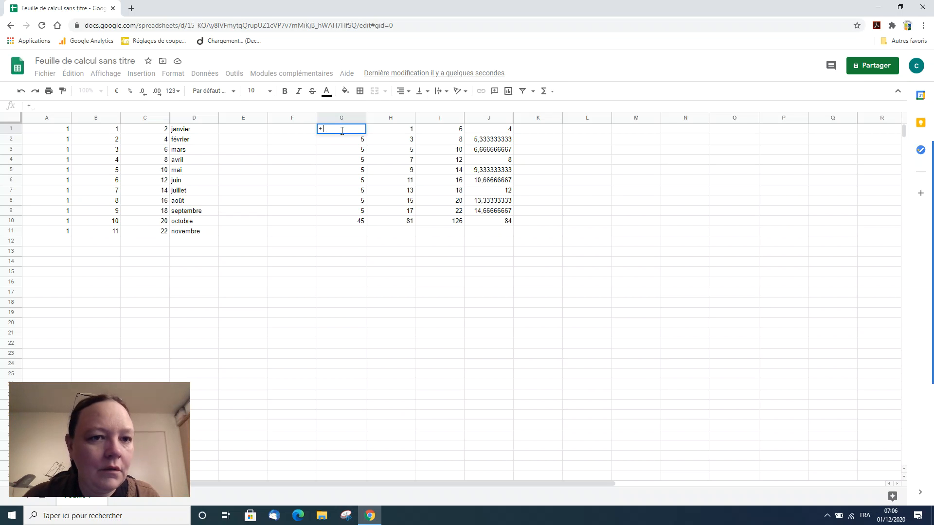
{"action": "key", "text": "BackSpace"}
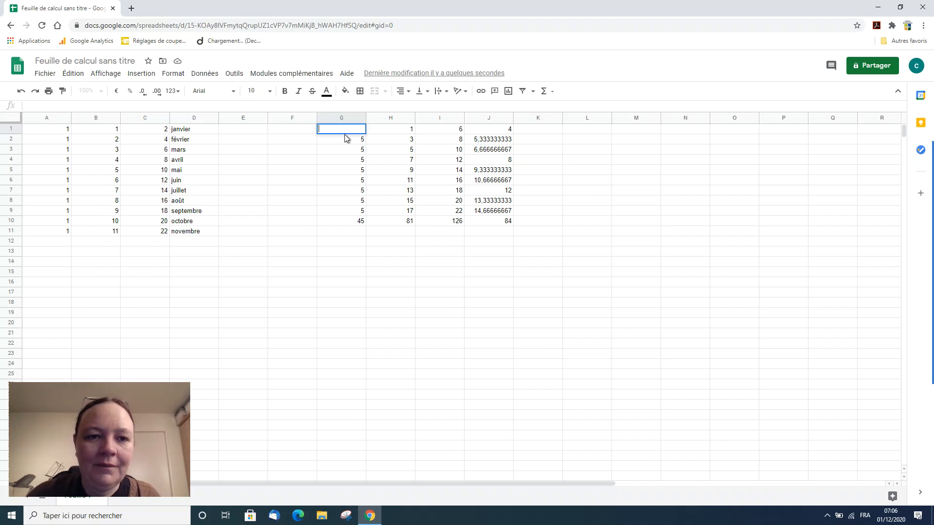
{"action": "left_click", "coordinate": [540, 275]}
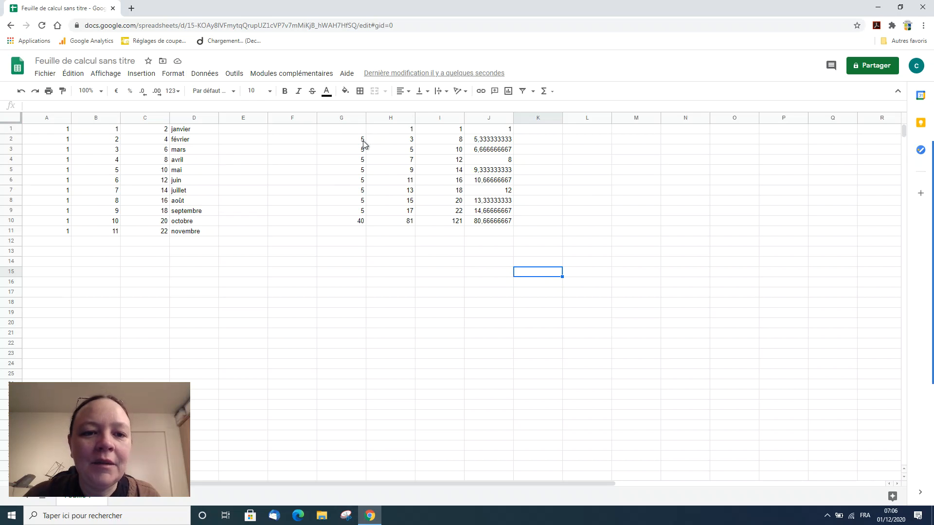
{"action": "left_click", "coordinate": [544, 91]}
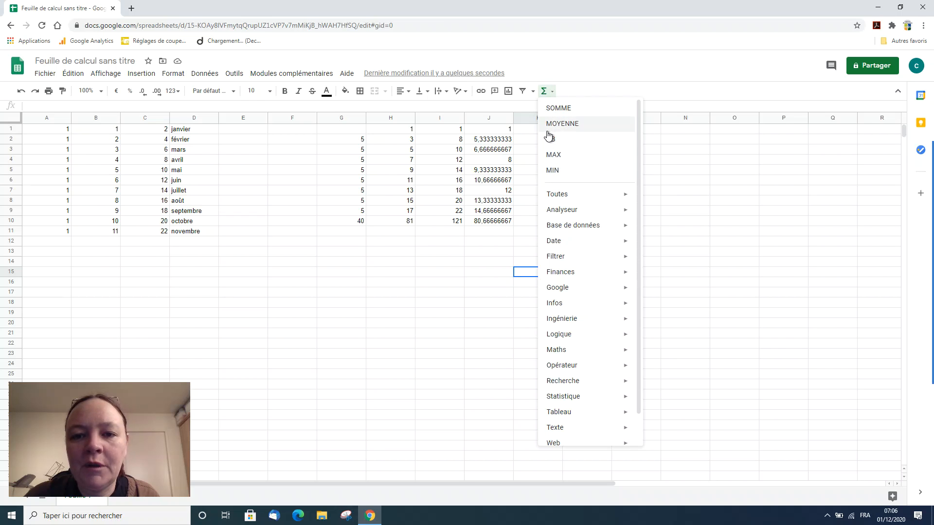
{"action": "mouse_move", "coordinate": [553, 194]}
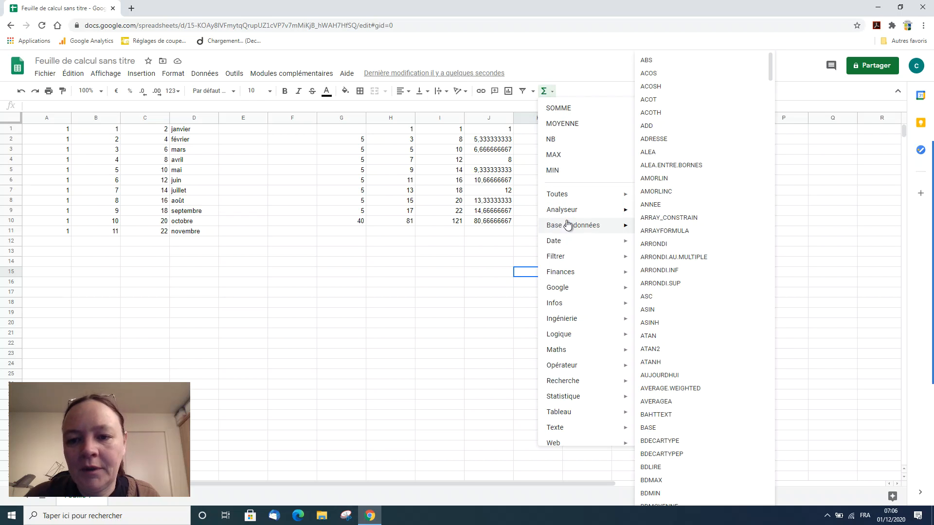
{"action": "left_click", "coordinate": [421, 258]}
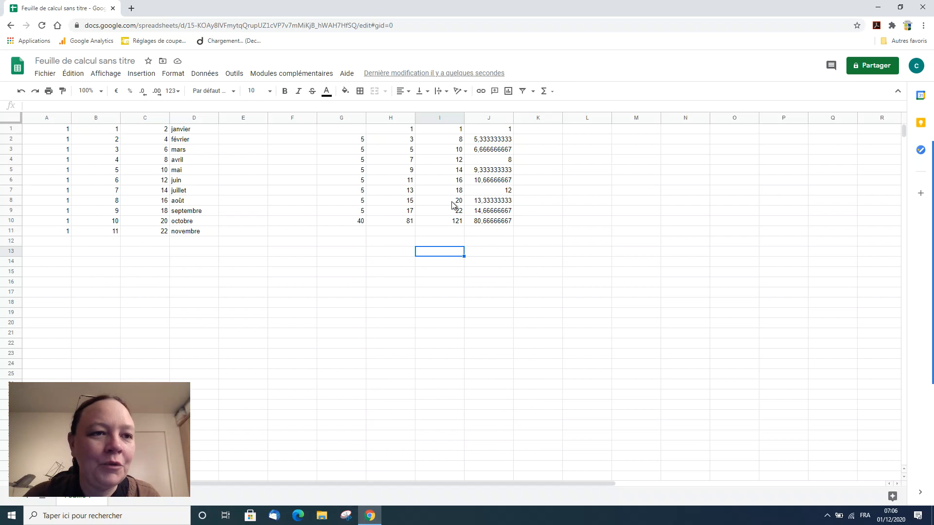
Rename the untitled spreadsheet as Calcul 1
{"action": "left_click", "coordinate": [59, 59]}
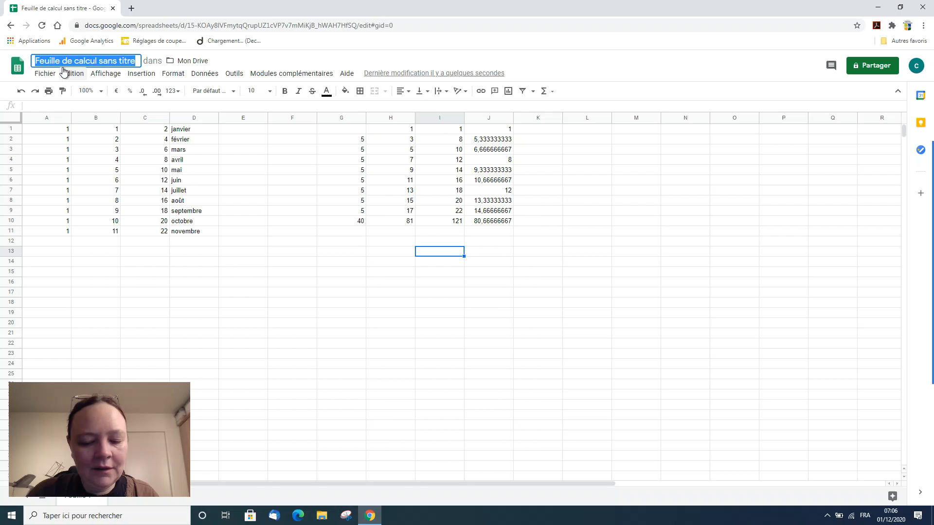
{"action": "type", "text": "Cal"}
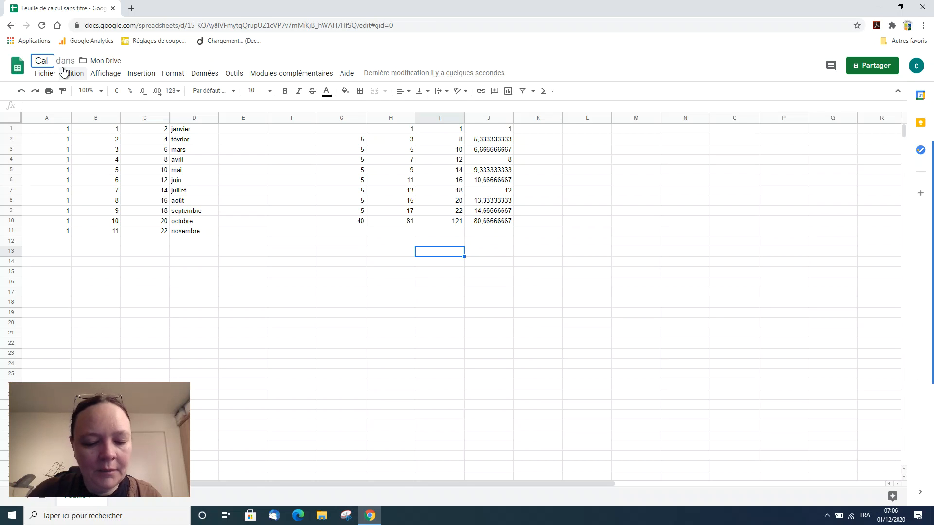
{"action": "type", "text": "cul 1"}
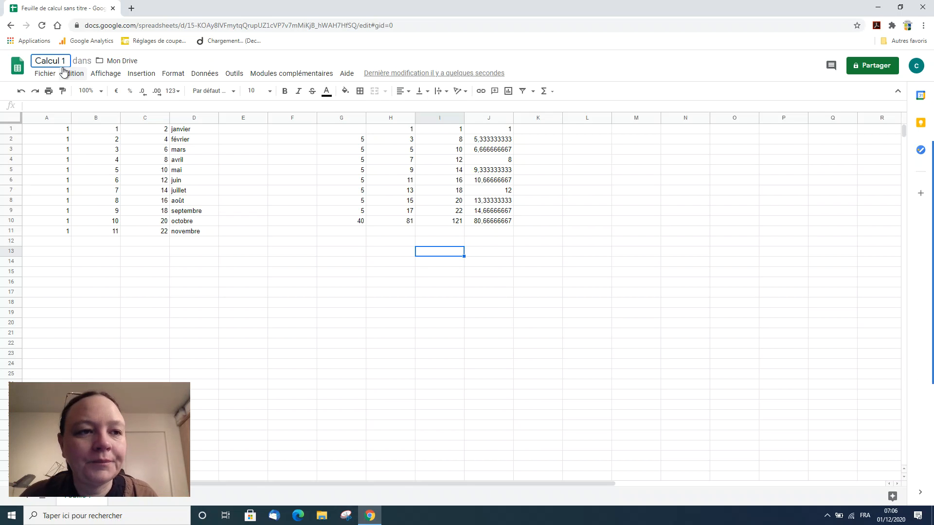
{"action": "left_click", "coordinate": [434, 277]}
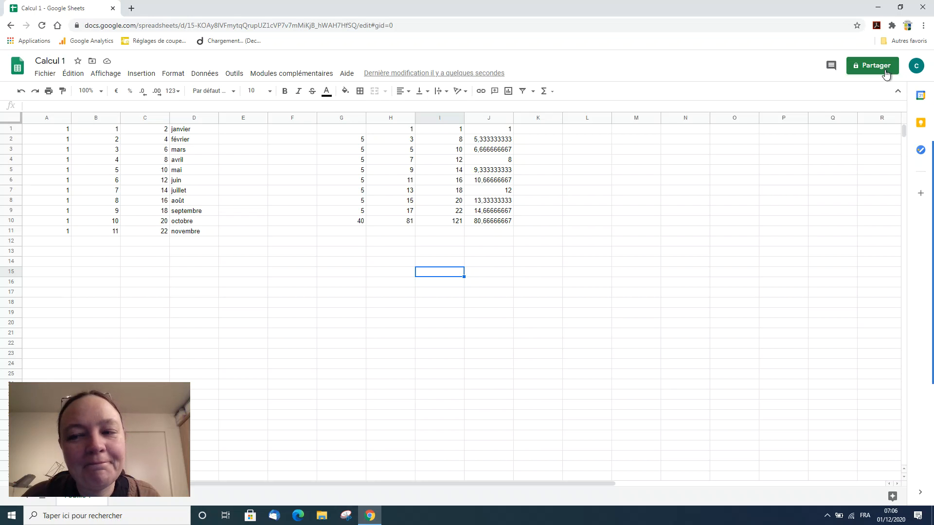
View the spreadsheet's options for sharing with people and groups, dismissing the link-sharing tip, and close the browser window
{"action": "left_click", "coordinate": [885, 72]}
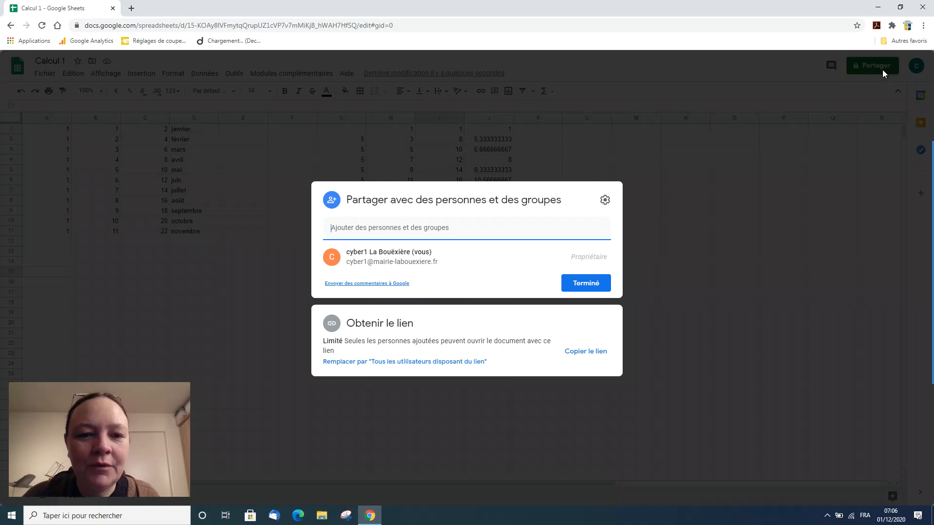
{"action": "left_click", "coordinate": [351, 254]}
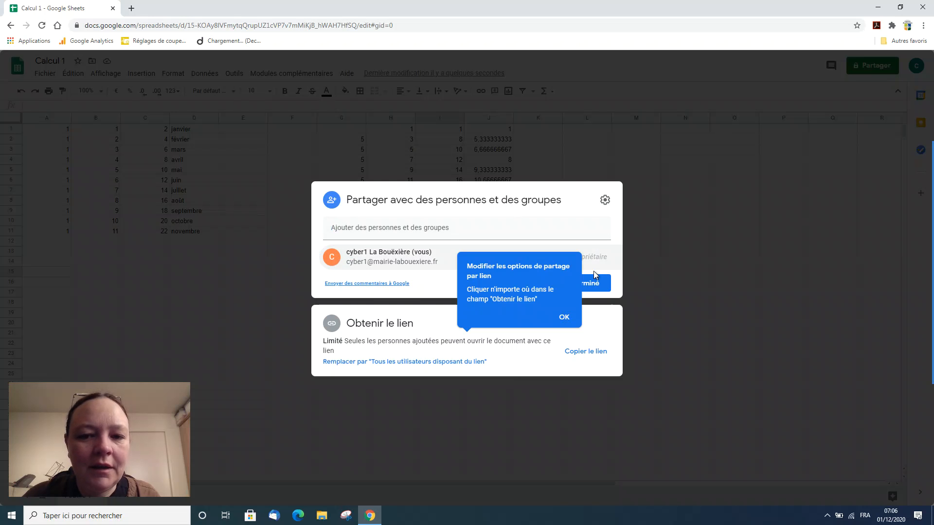
{"action": "left_click", "coordinate": [384, 228]}
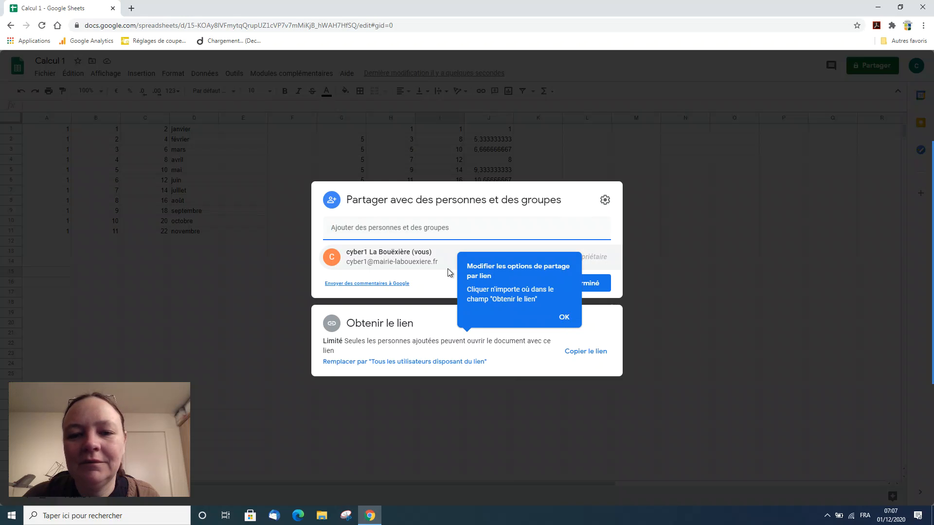
{"action": "left_click", "coordinate": [564, 317]}
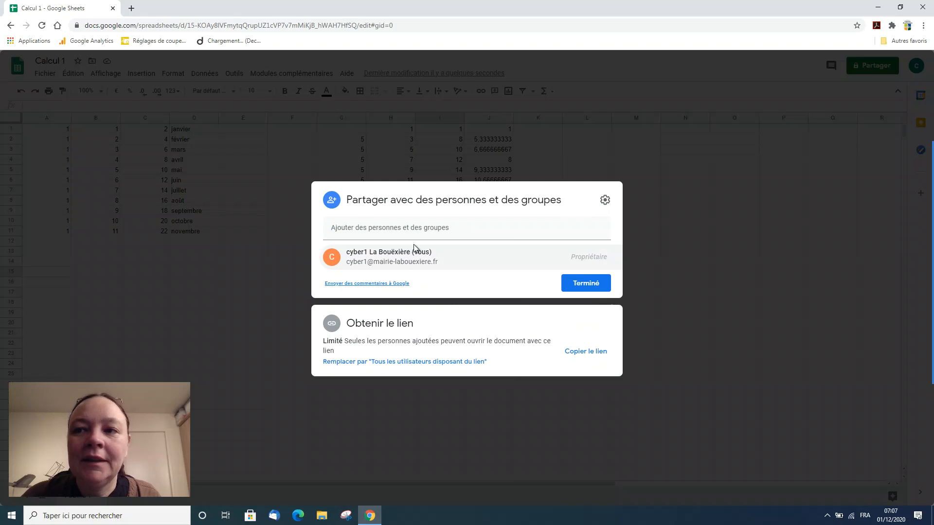
{"action": "left_click", "coordinate": [924, 8]}
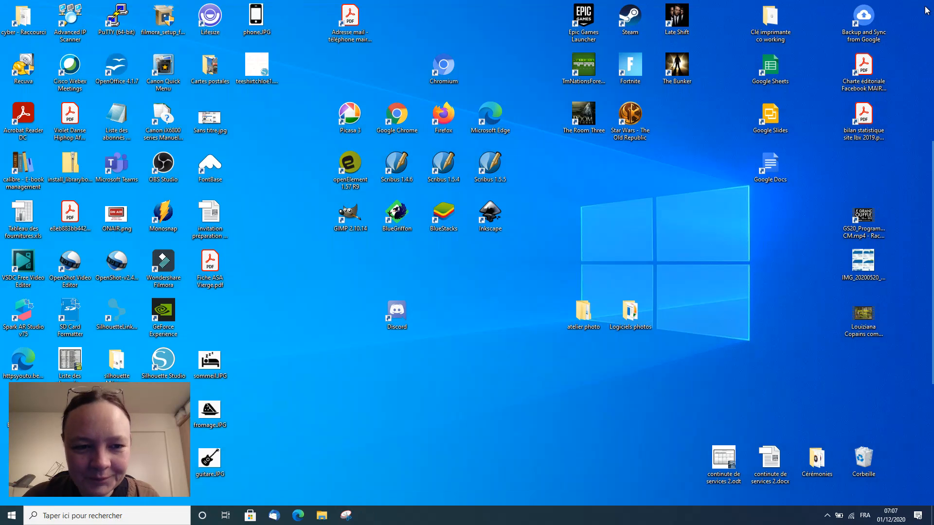